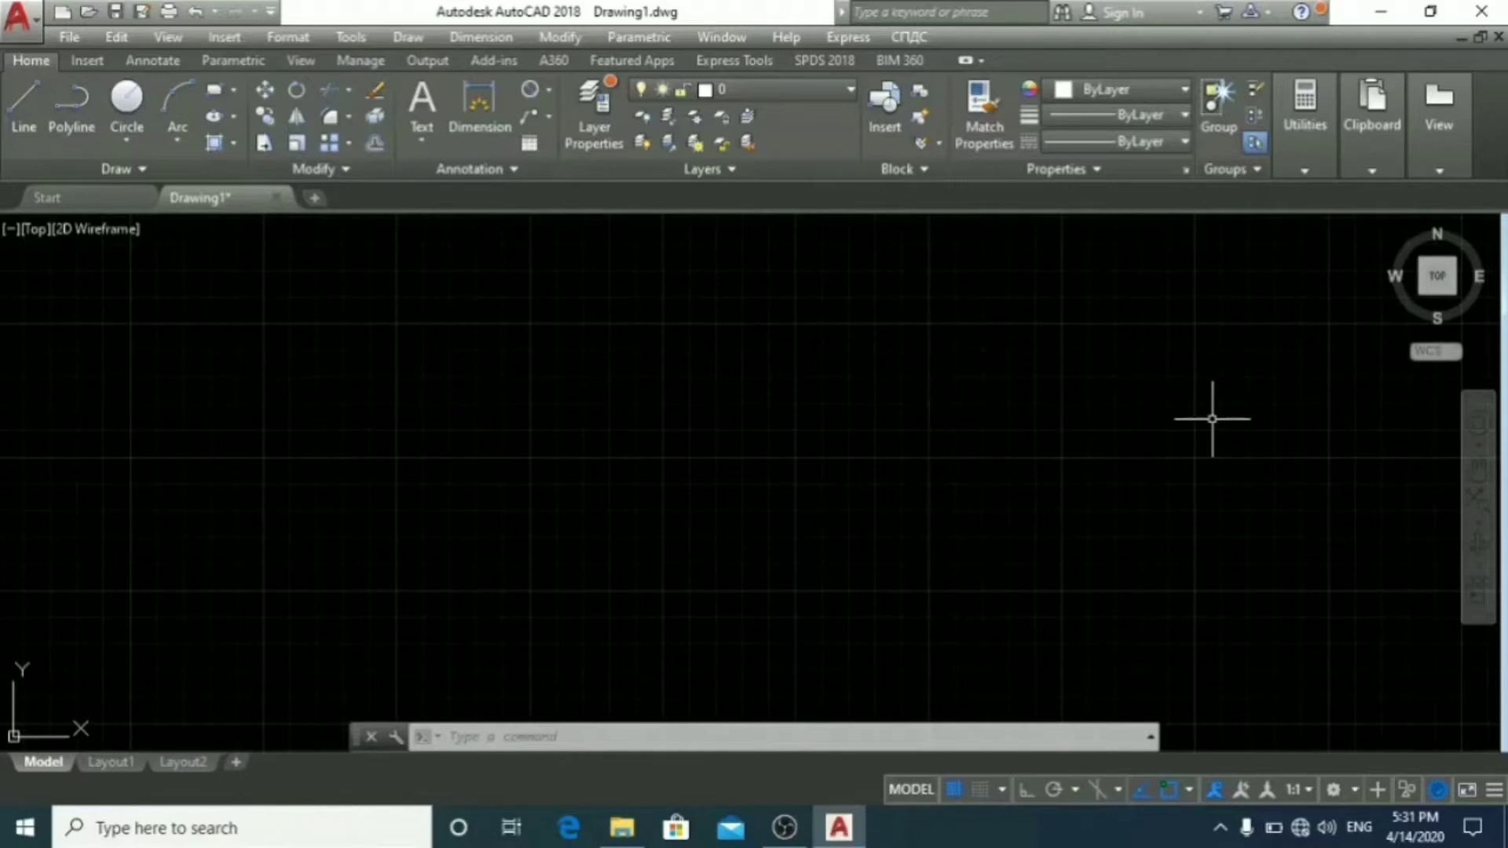
Step: Cancel two quit prompts so the blank drawing stays open
key("ctrl+q")
key("Escape")
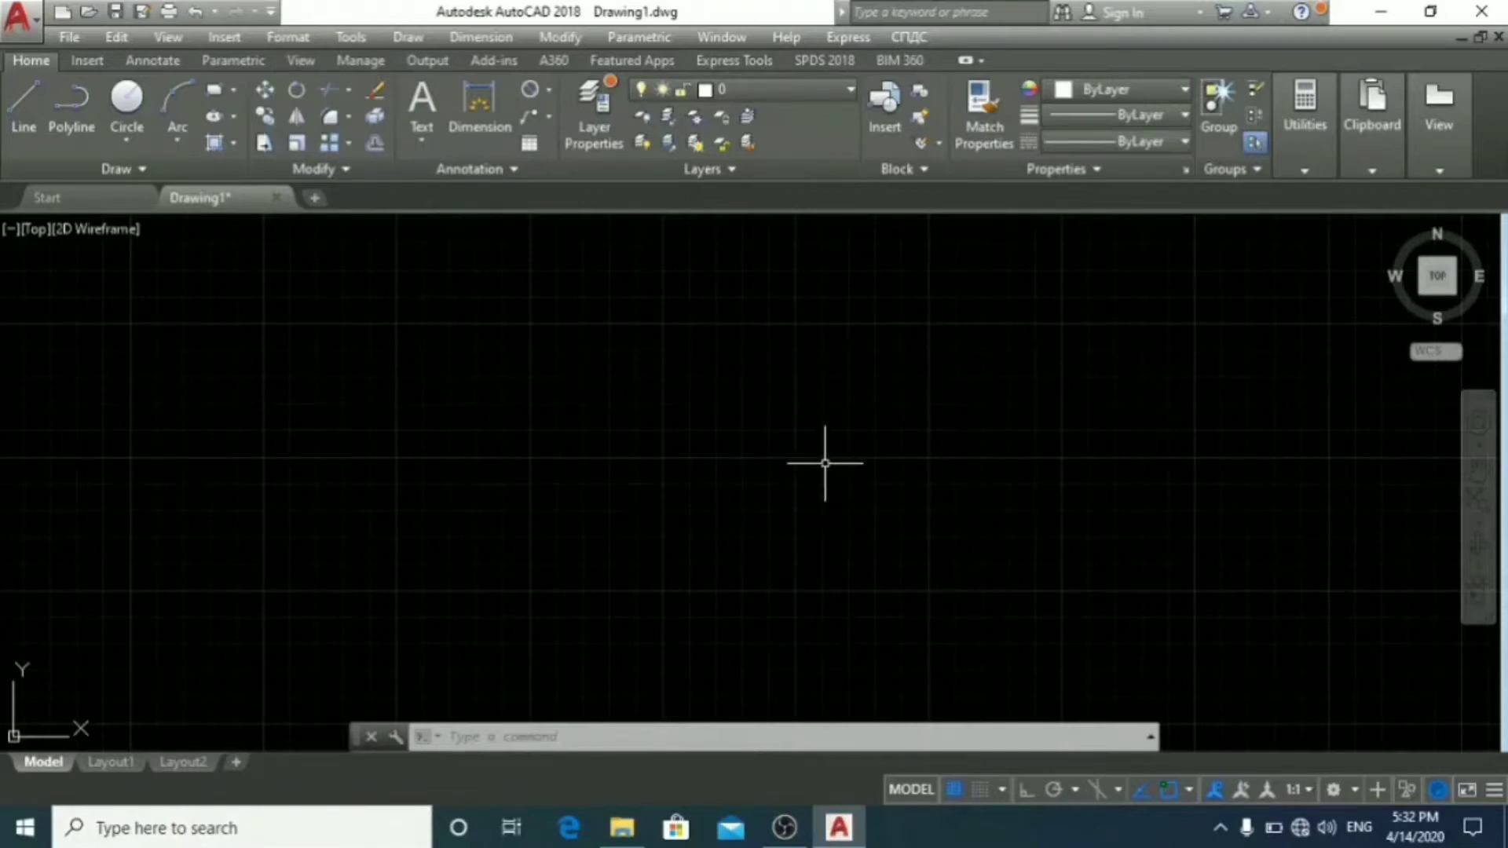
key("ctrl+q")
key("Escape")
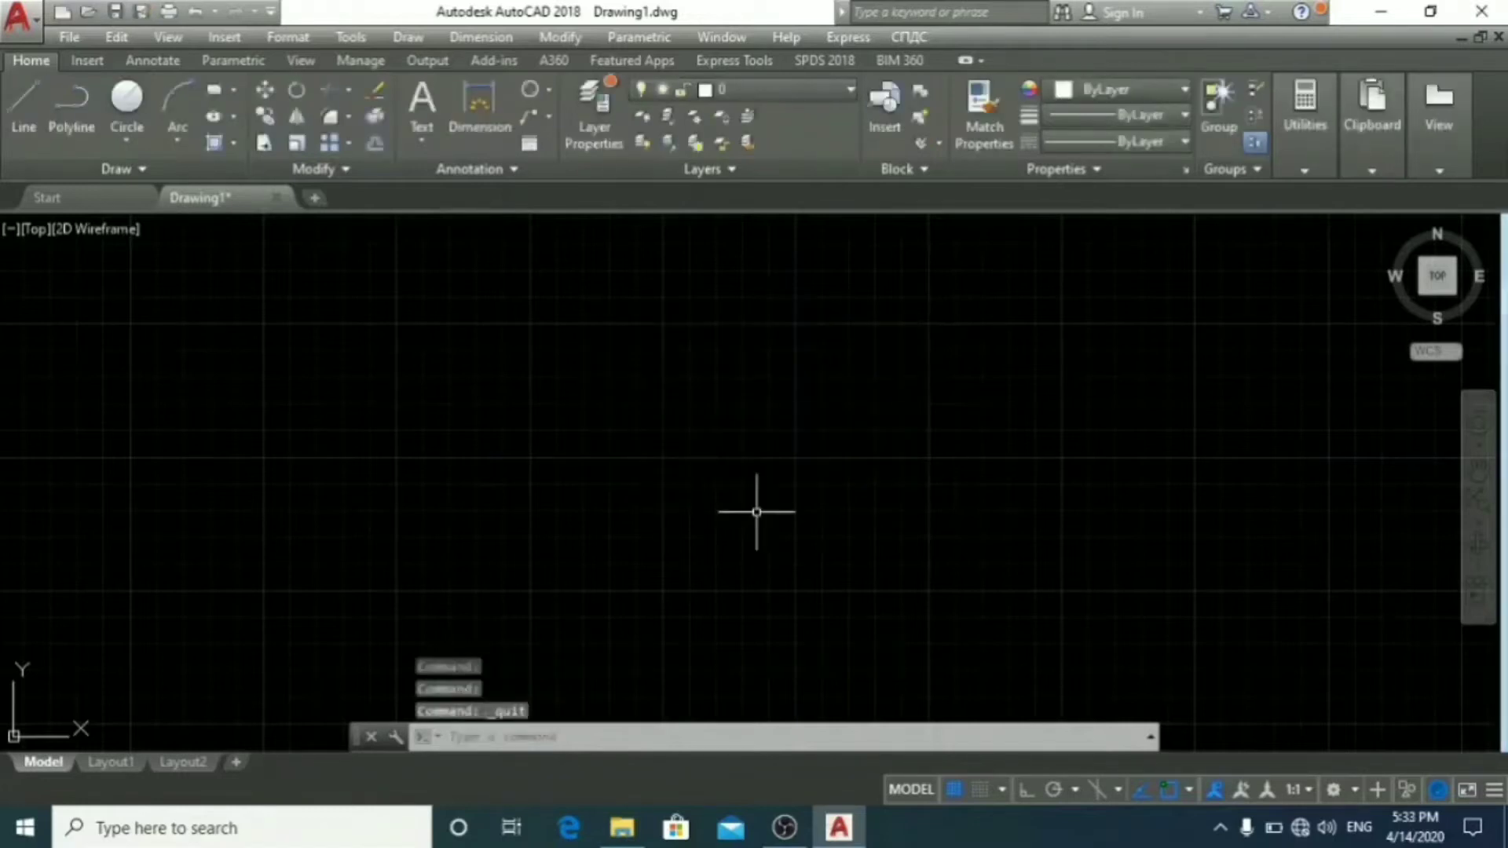
scroll(760, 509, "up", 2)
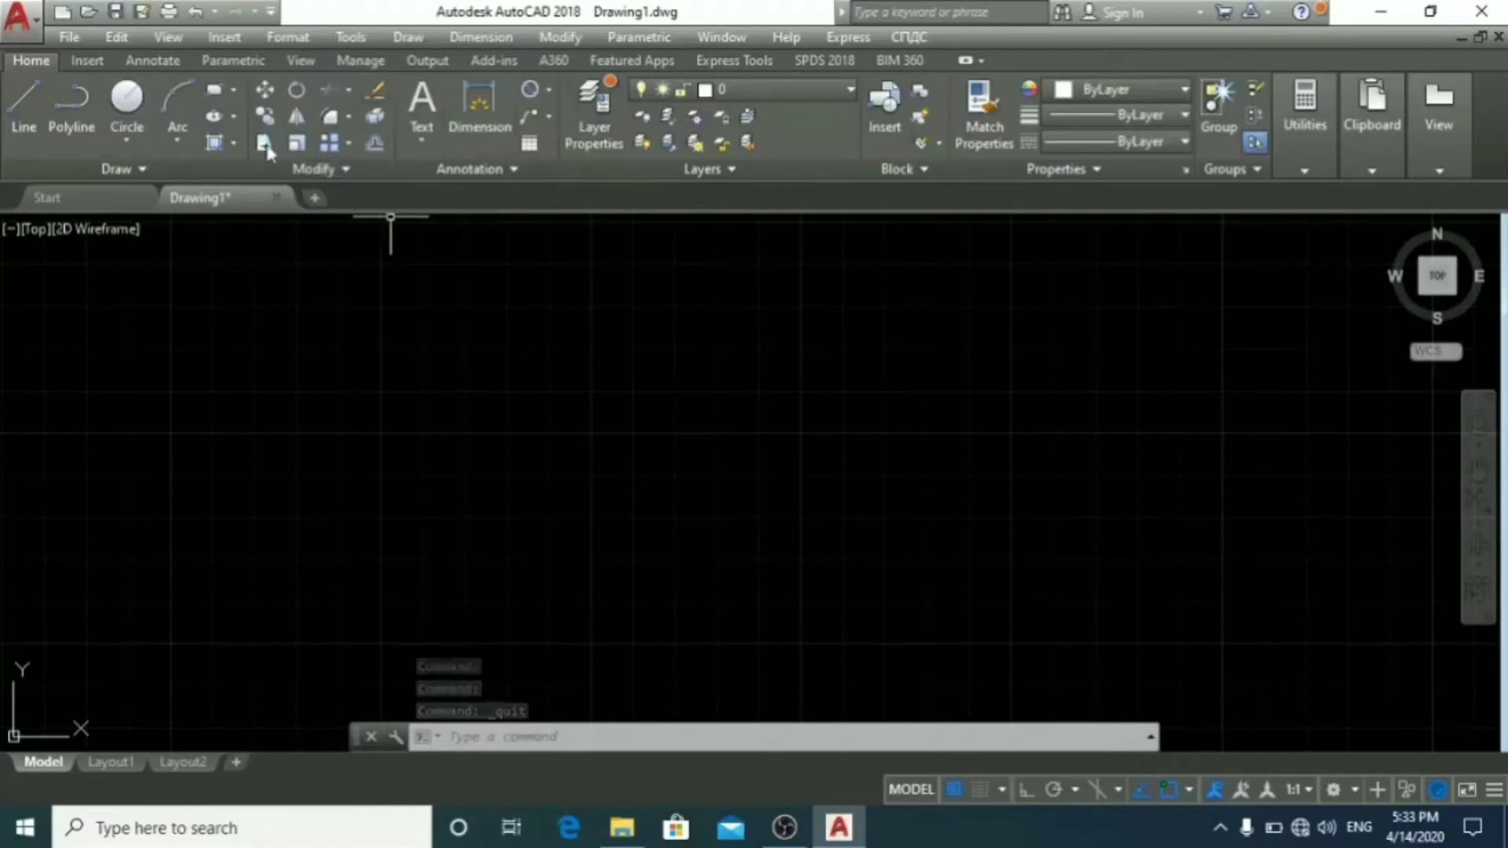
Step: Draw the large rectangular building outline
left_click(213, 90)
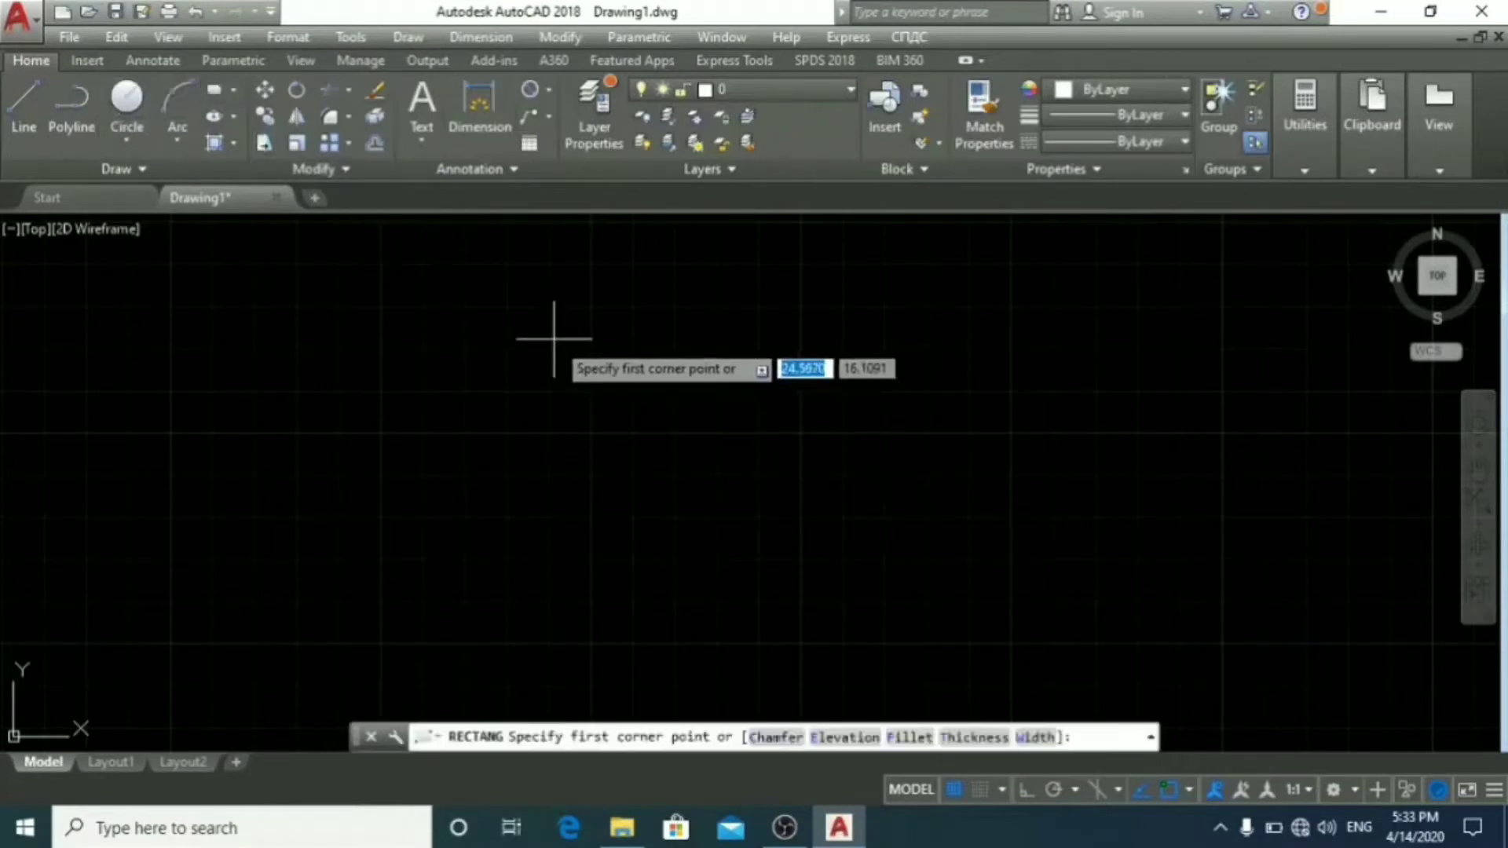
left_click(553, 342)
left_click(1226, 666)
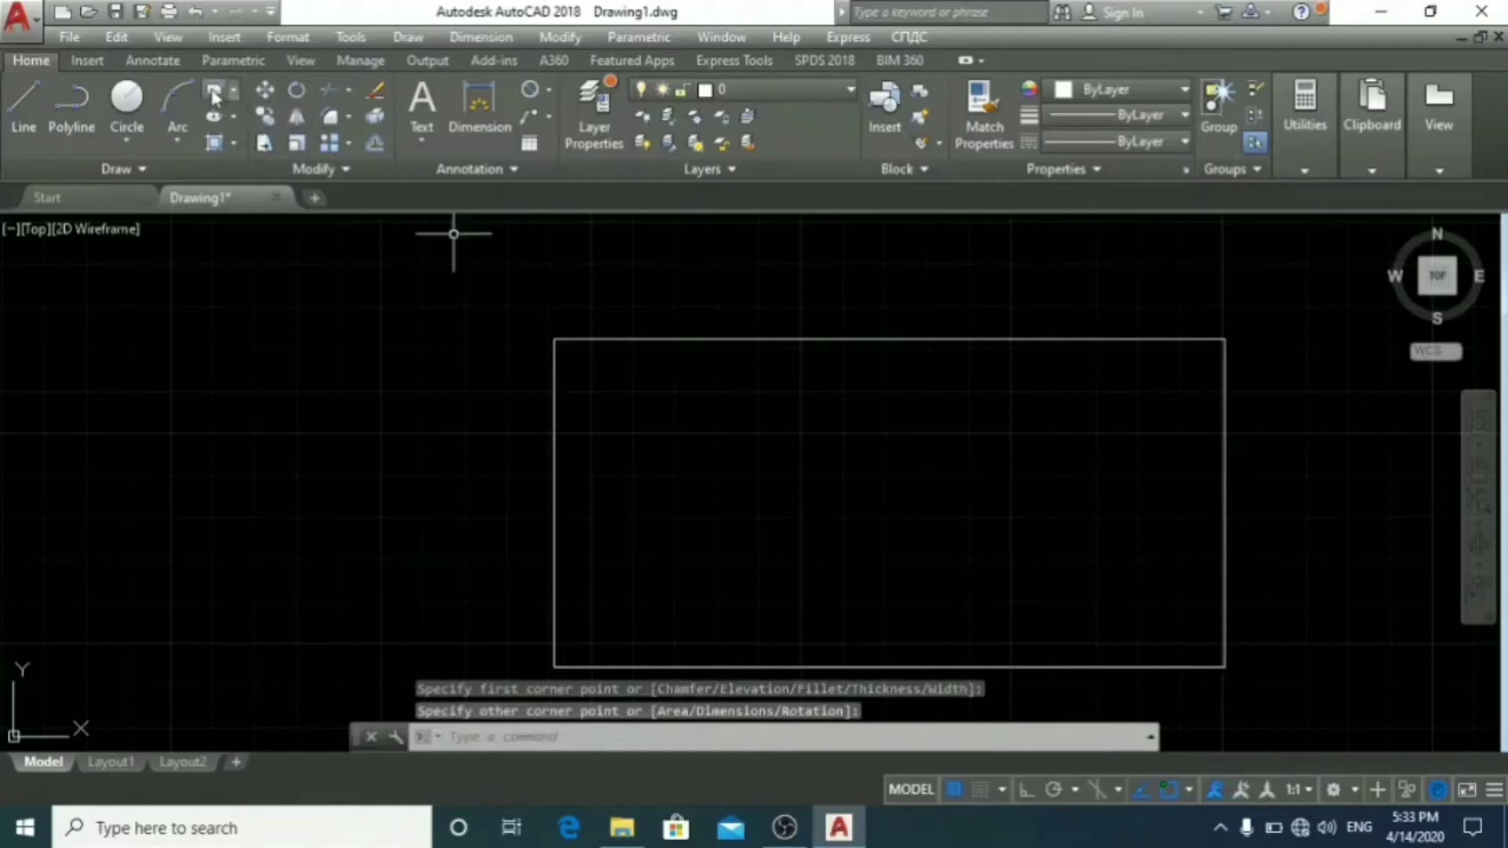
Step: With Ortho on, draw the three-sided door on the outline's bottom edge
left_click(26, 94)
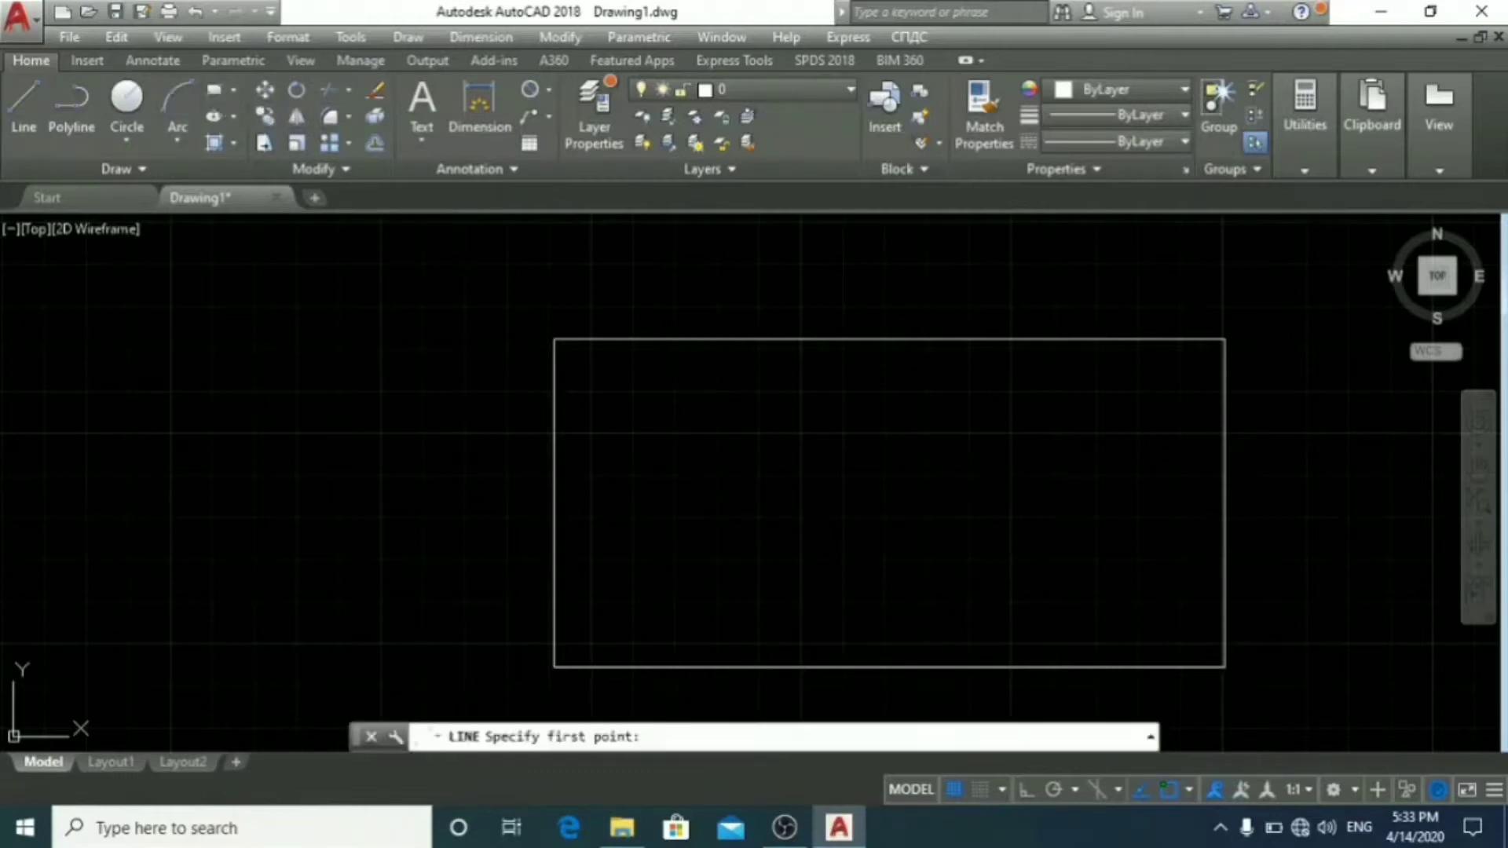
left_click(835, 666)
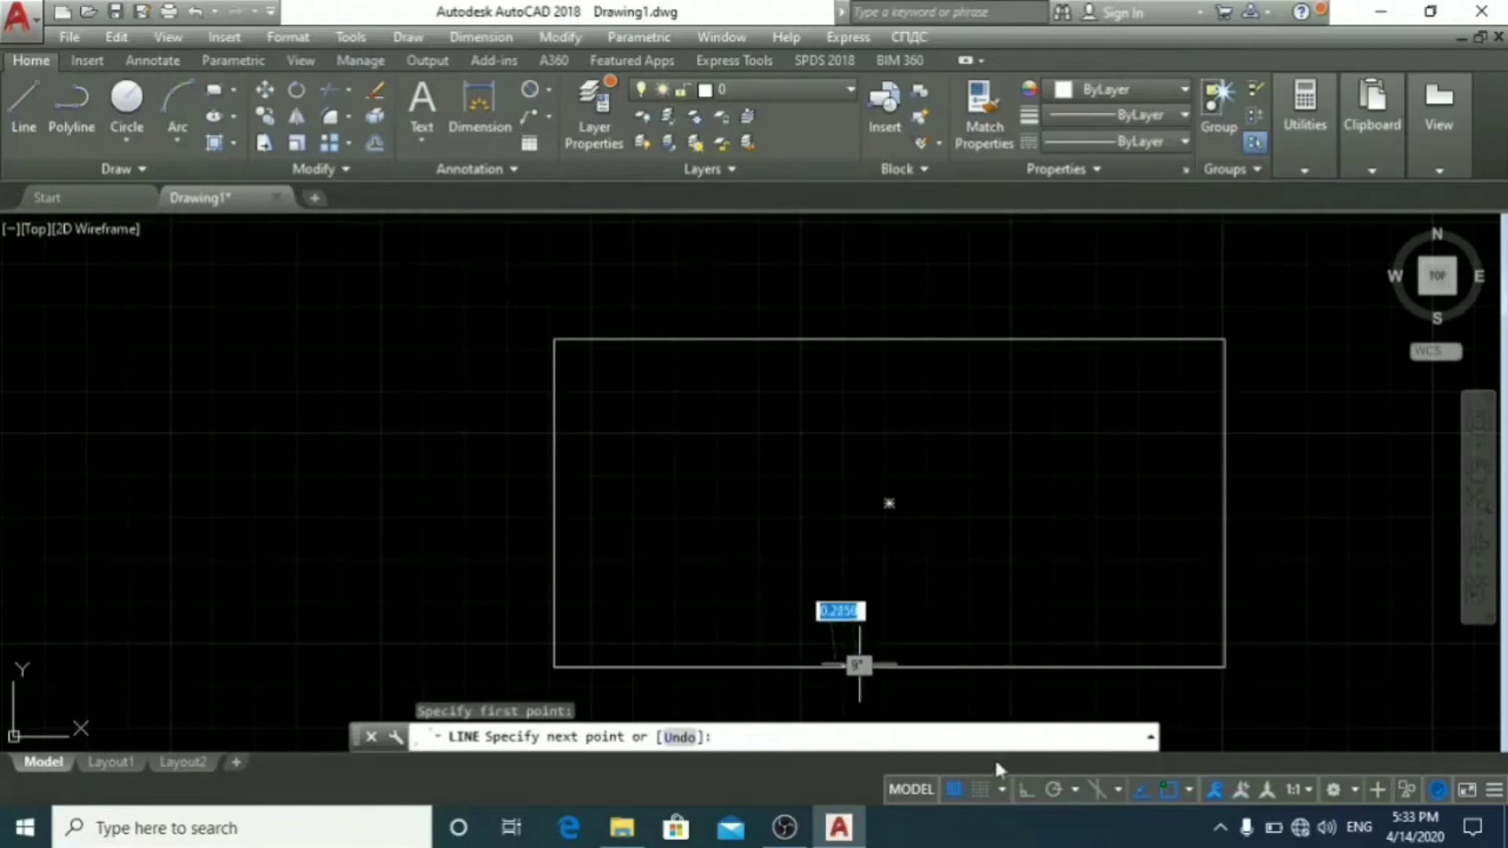
left_click(1030, 789)
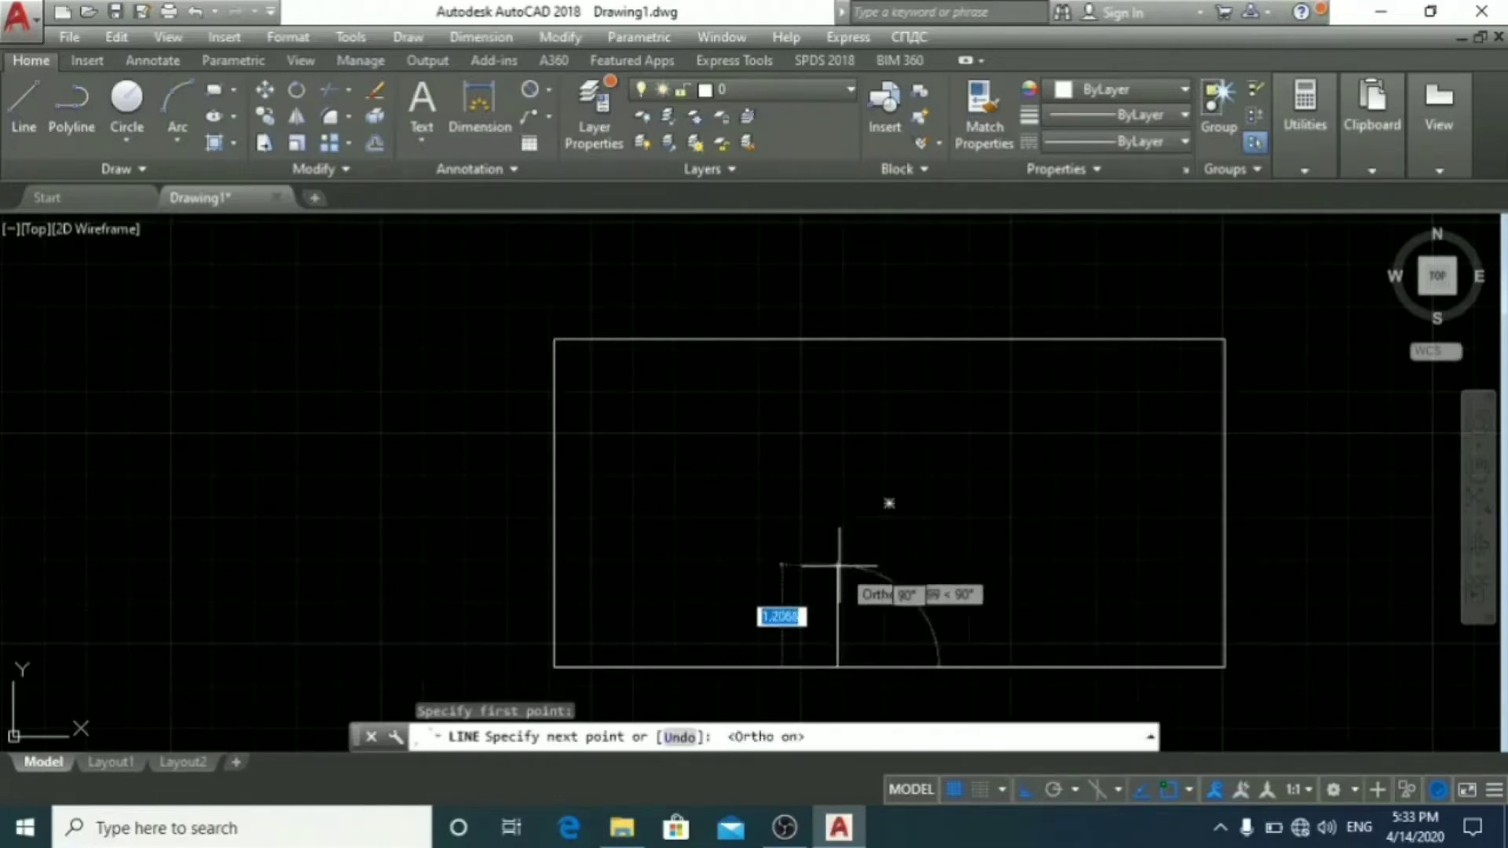
left_click(836, 590)
left_click(904, 589)
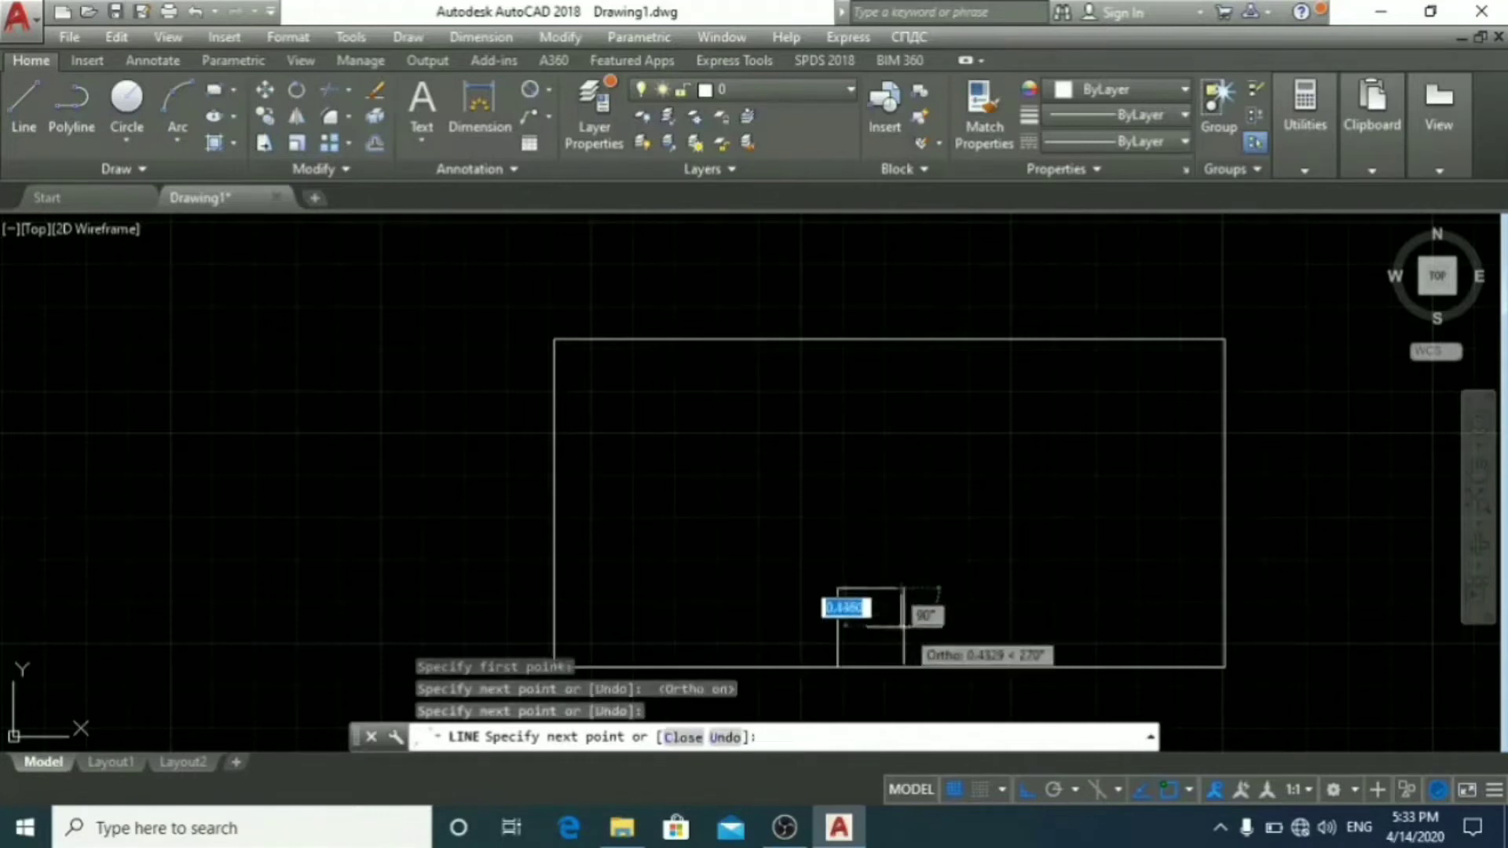
left_click(902, 666)
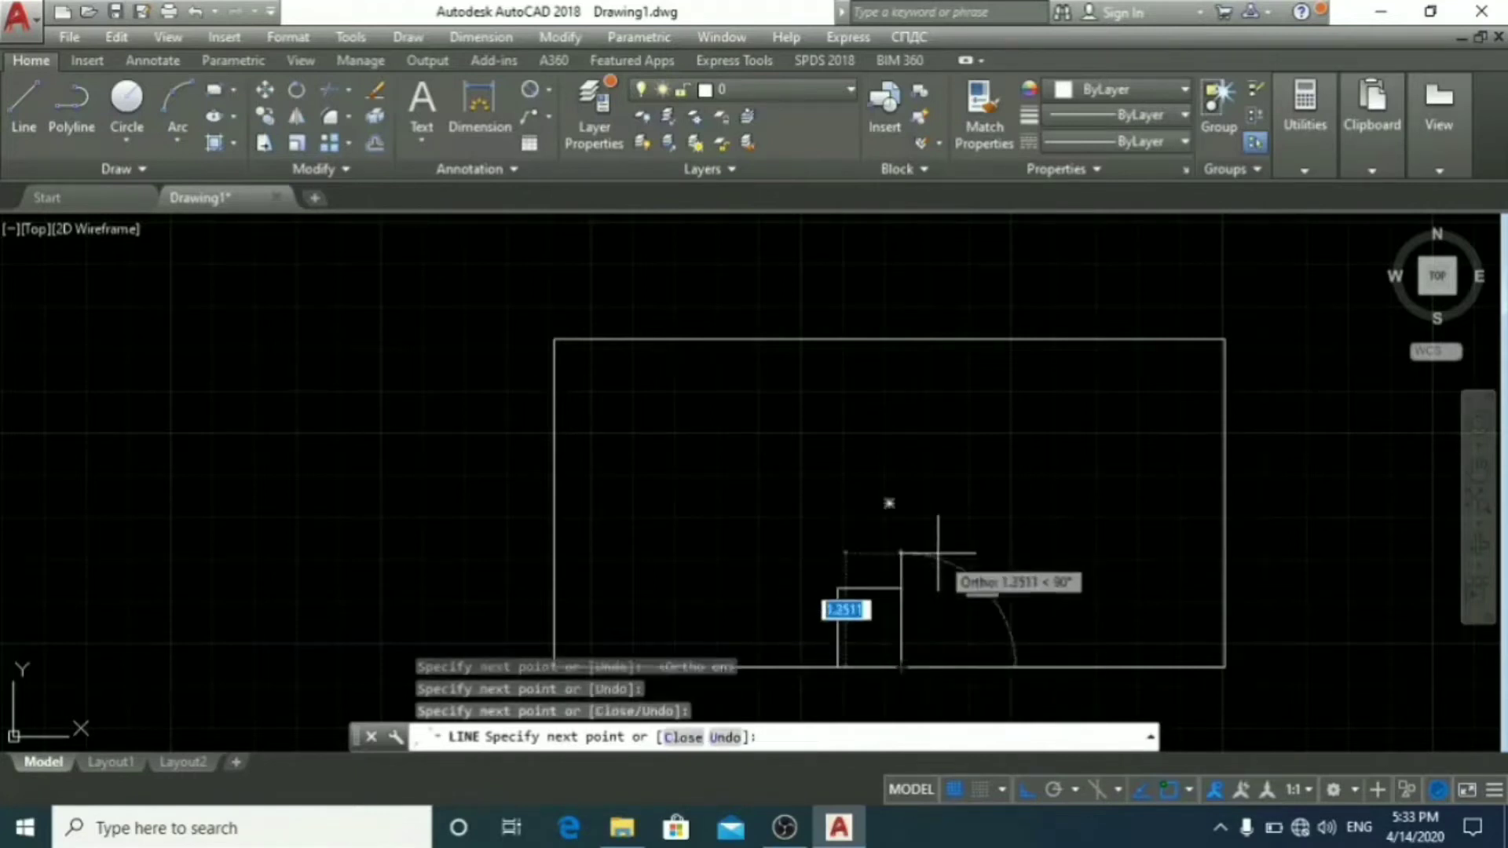
key("Escape")
Step: Draw a small square window in the upper left of the outline
left_click(215, 89)
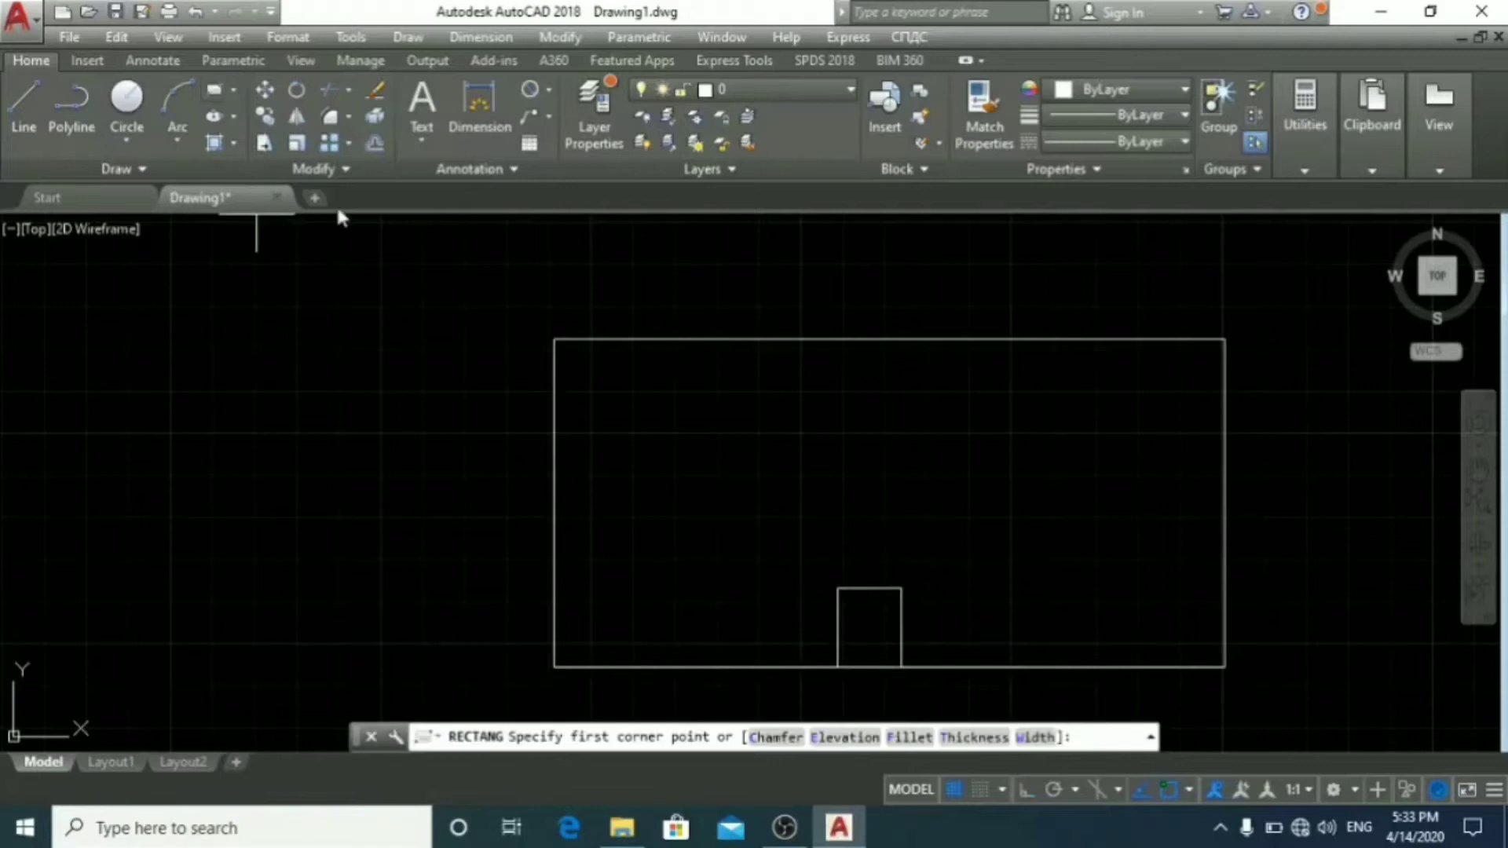
left_click(626, 414)
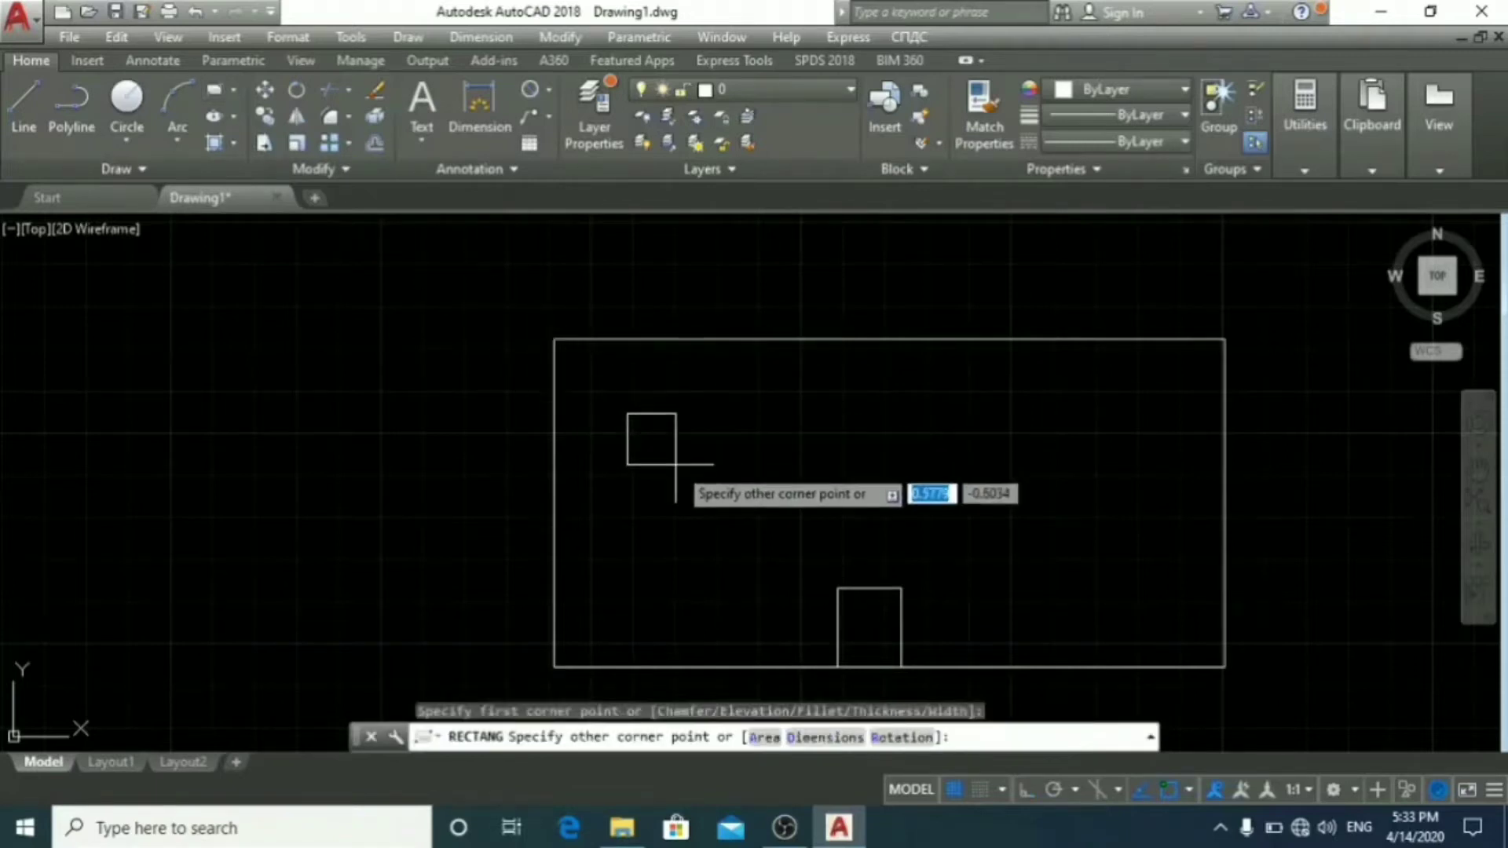
left_click(675, 464)
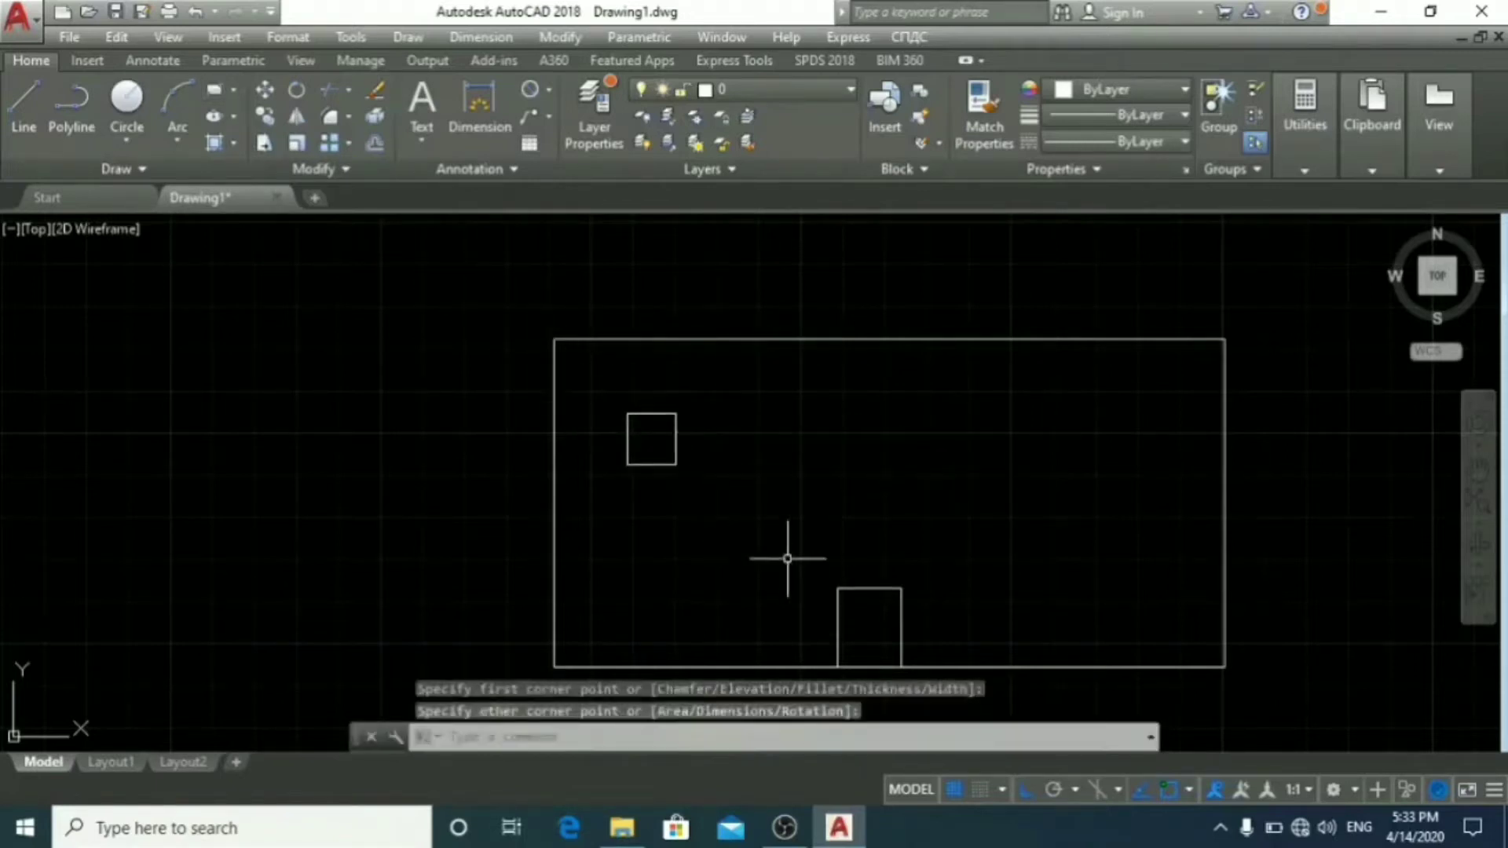
Step: Copy the window square three times to the right, making a row of four
left_click(721, 479)
left_click(611, 373)
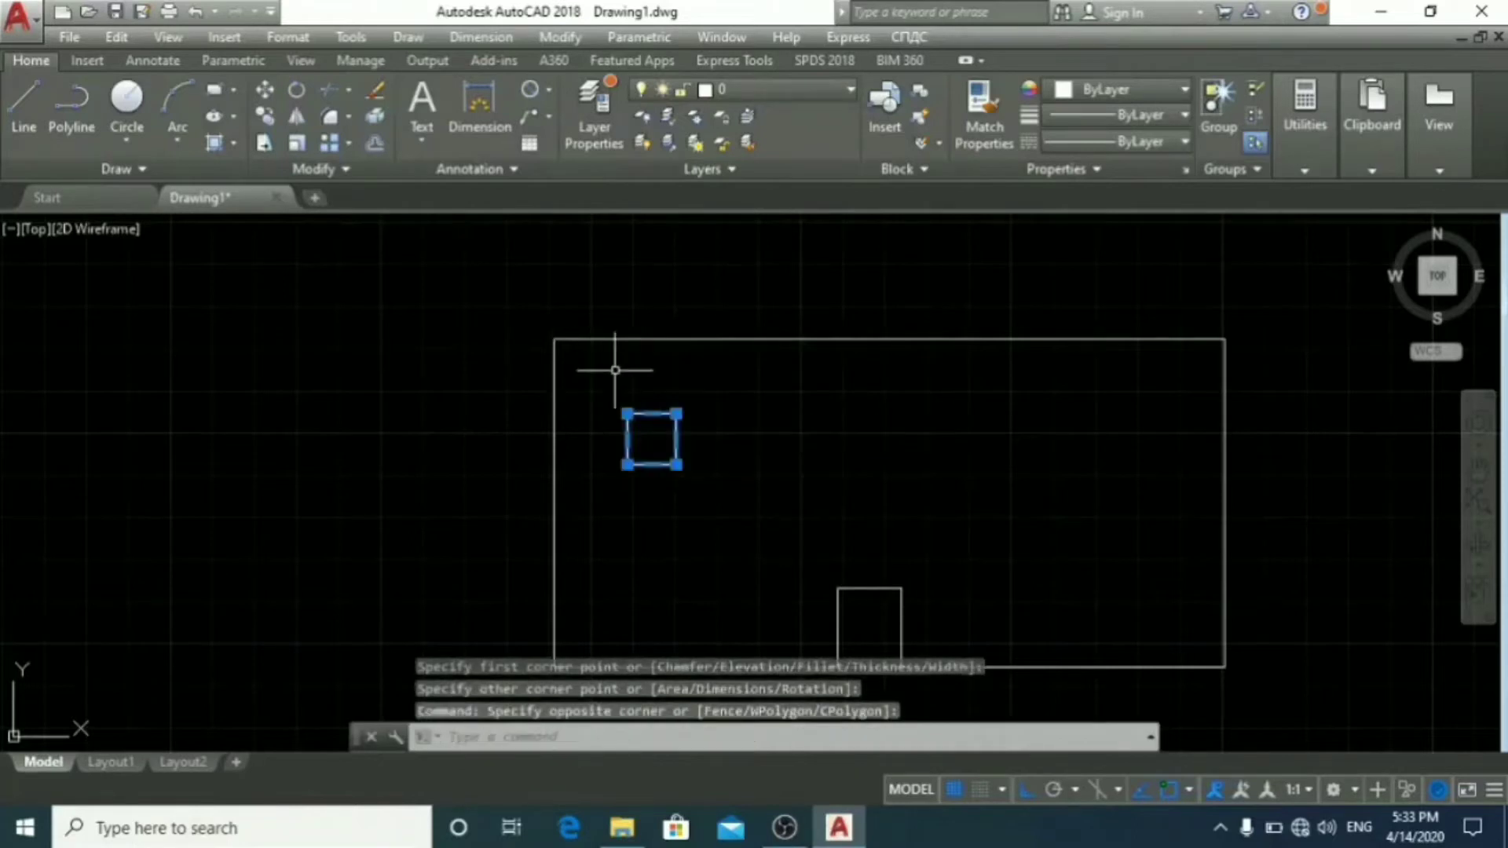
type("cop")
key("Return")
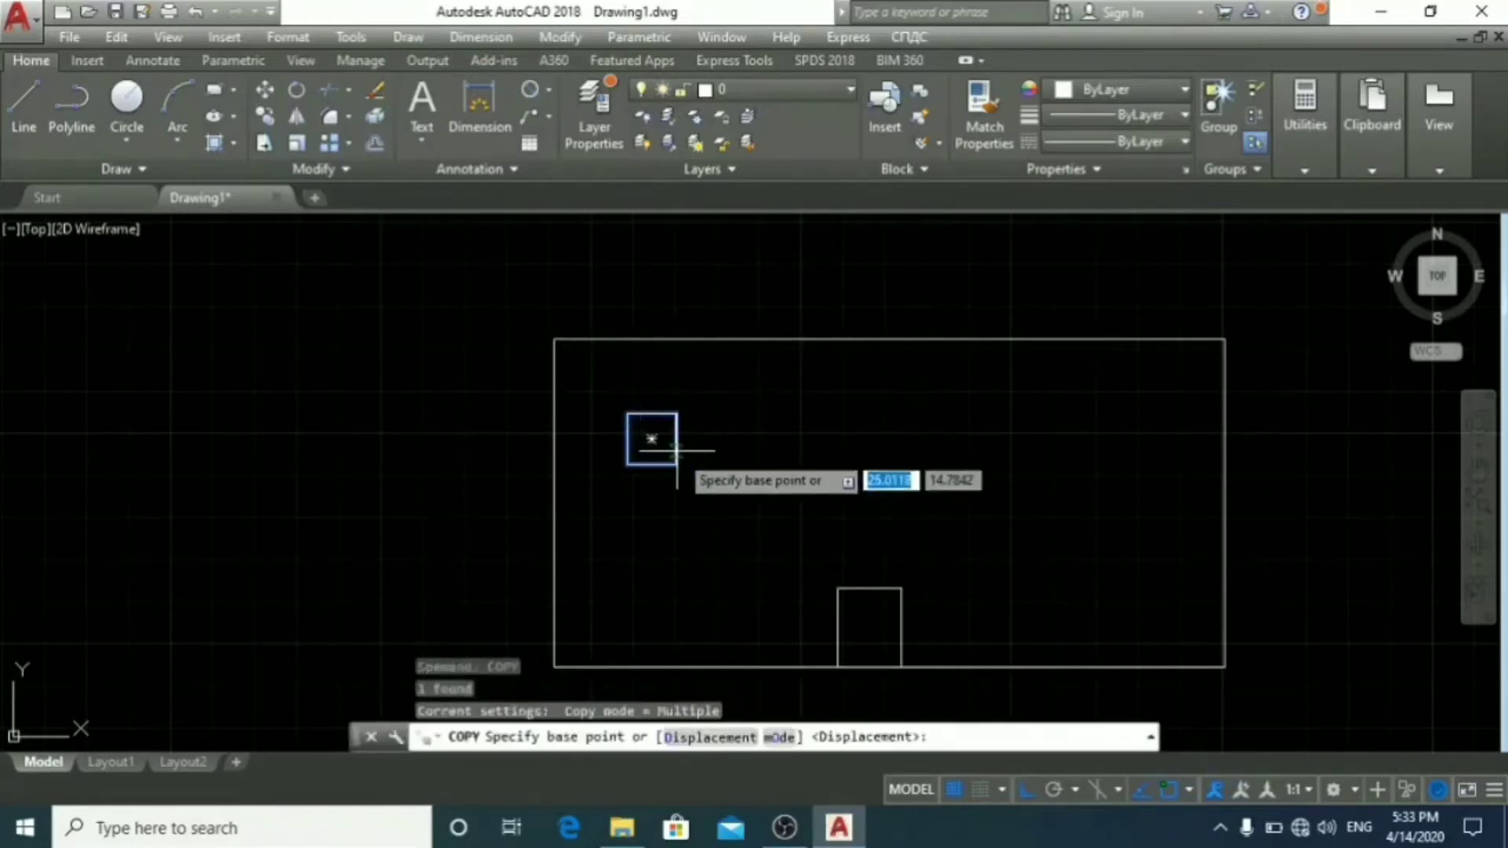
left_click(676, 461)
left_click(817, 464)
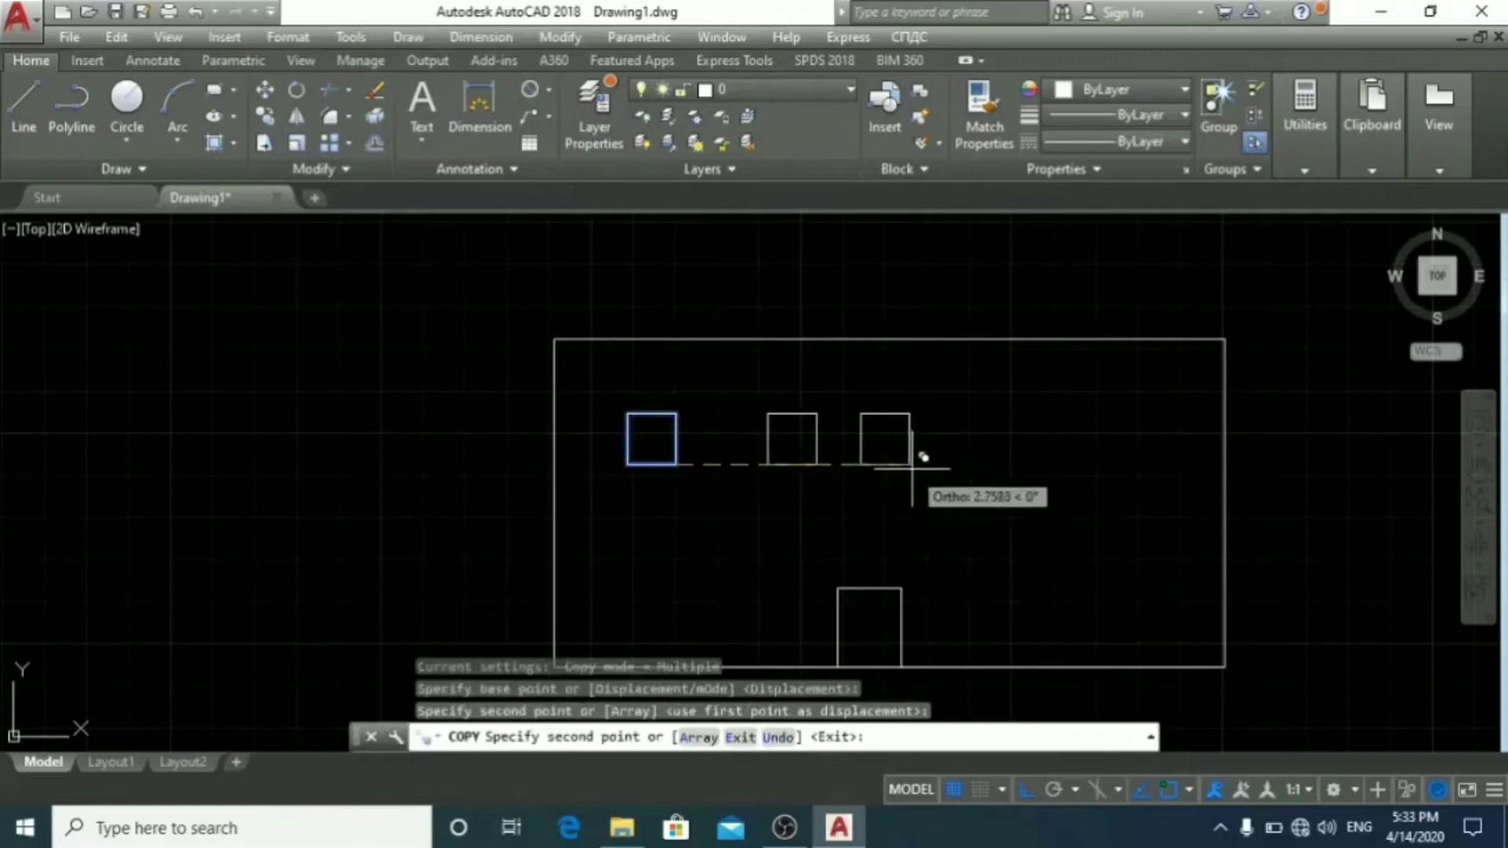
left_click(992, 467)
left_click(1133, 474)
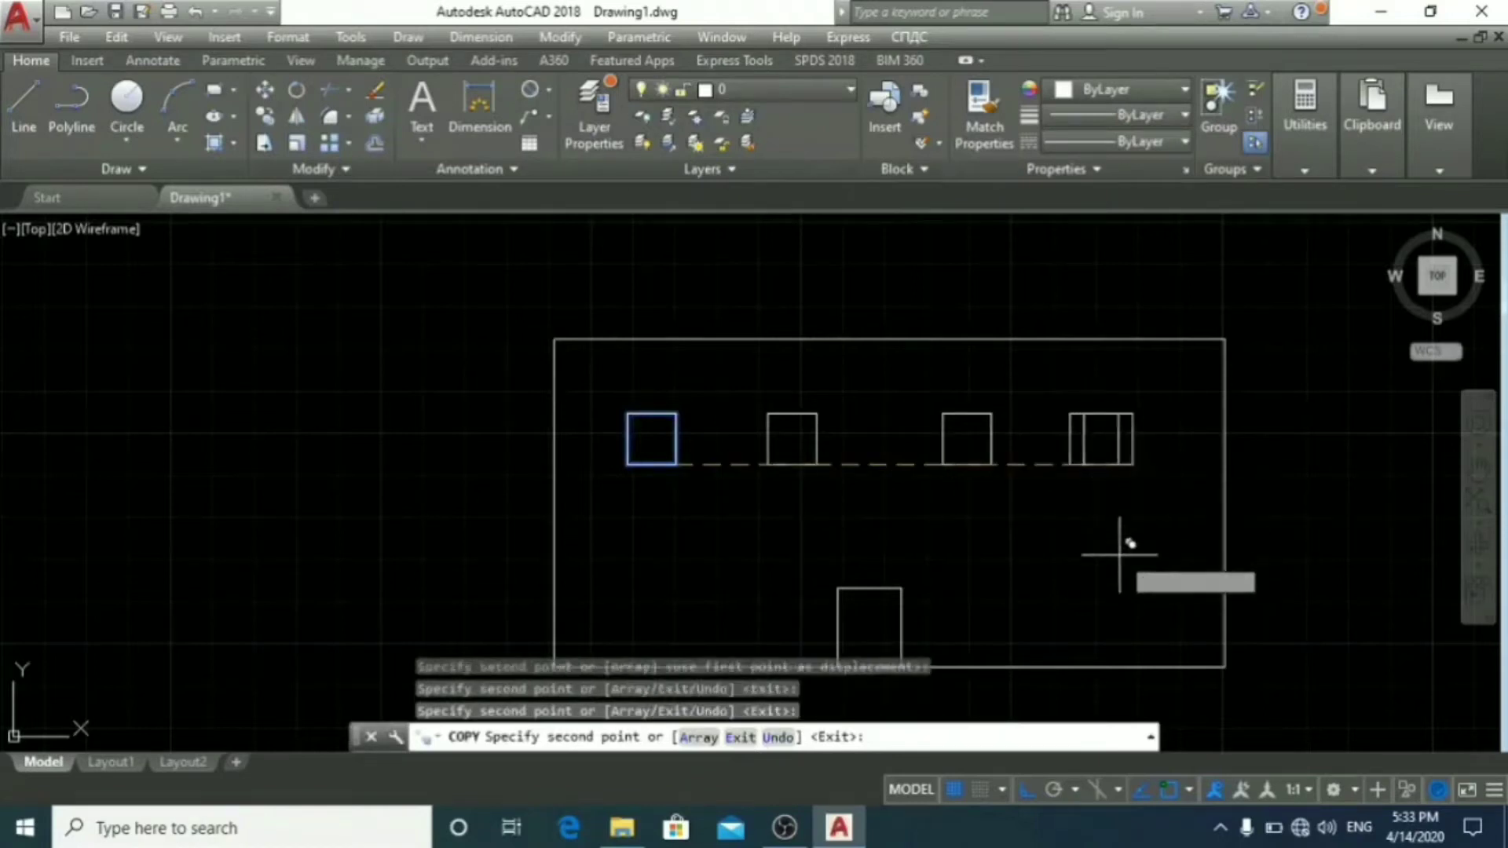
key("Escape")
mouse_move(1202, 539)
middle_mouse_down()
mouse_move(1072, 443)
mouse_move(1073, 482)
middle_mouse_up()
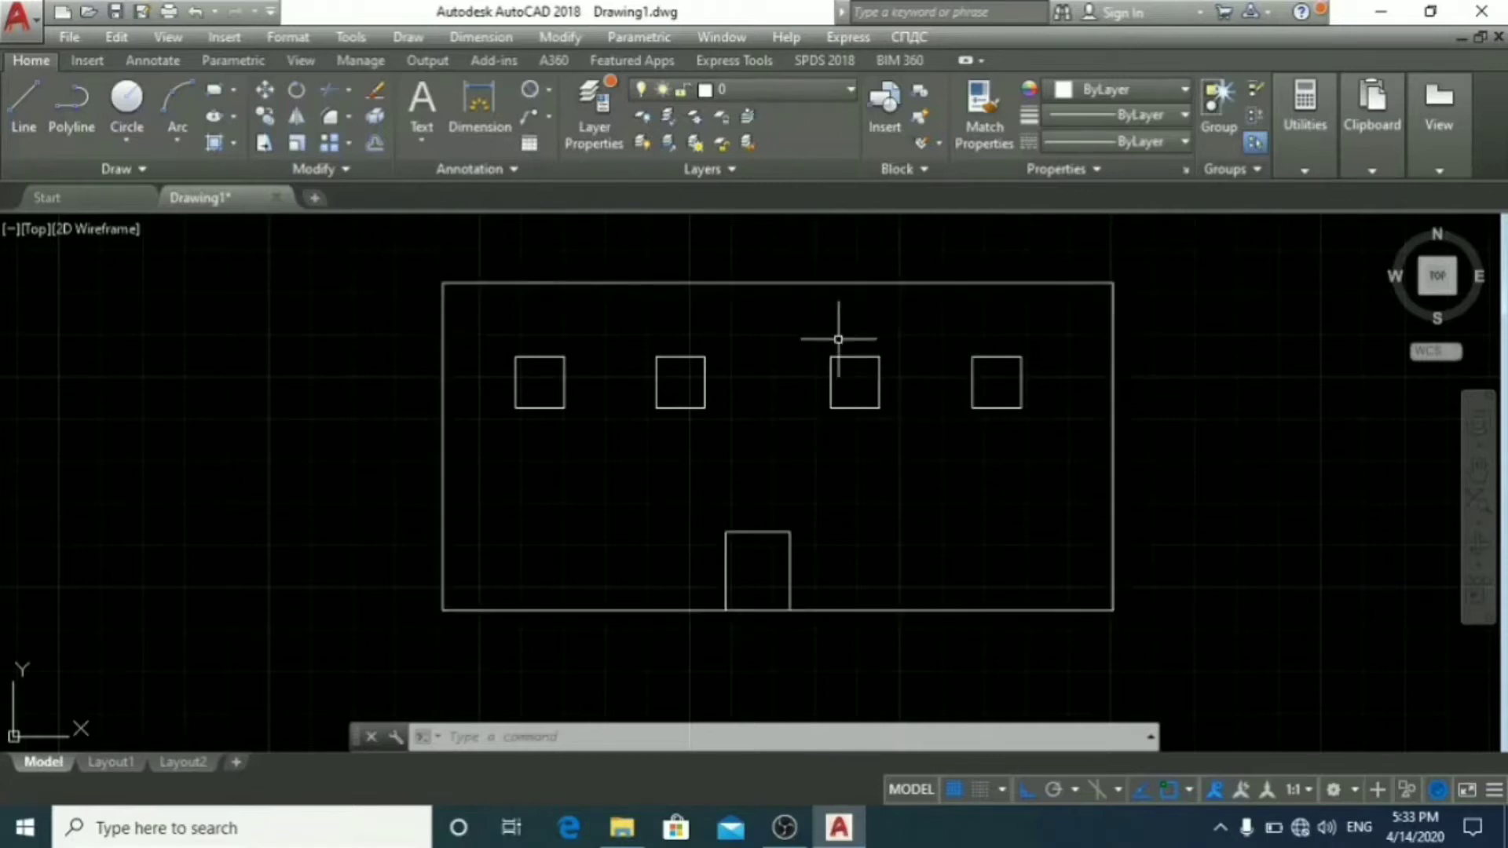
Step: Check the Layer list, cancel a quit prompt, and open Layer Properties Manager
left_click(812, 91)
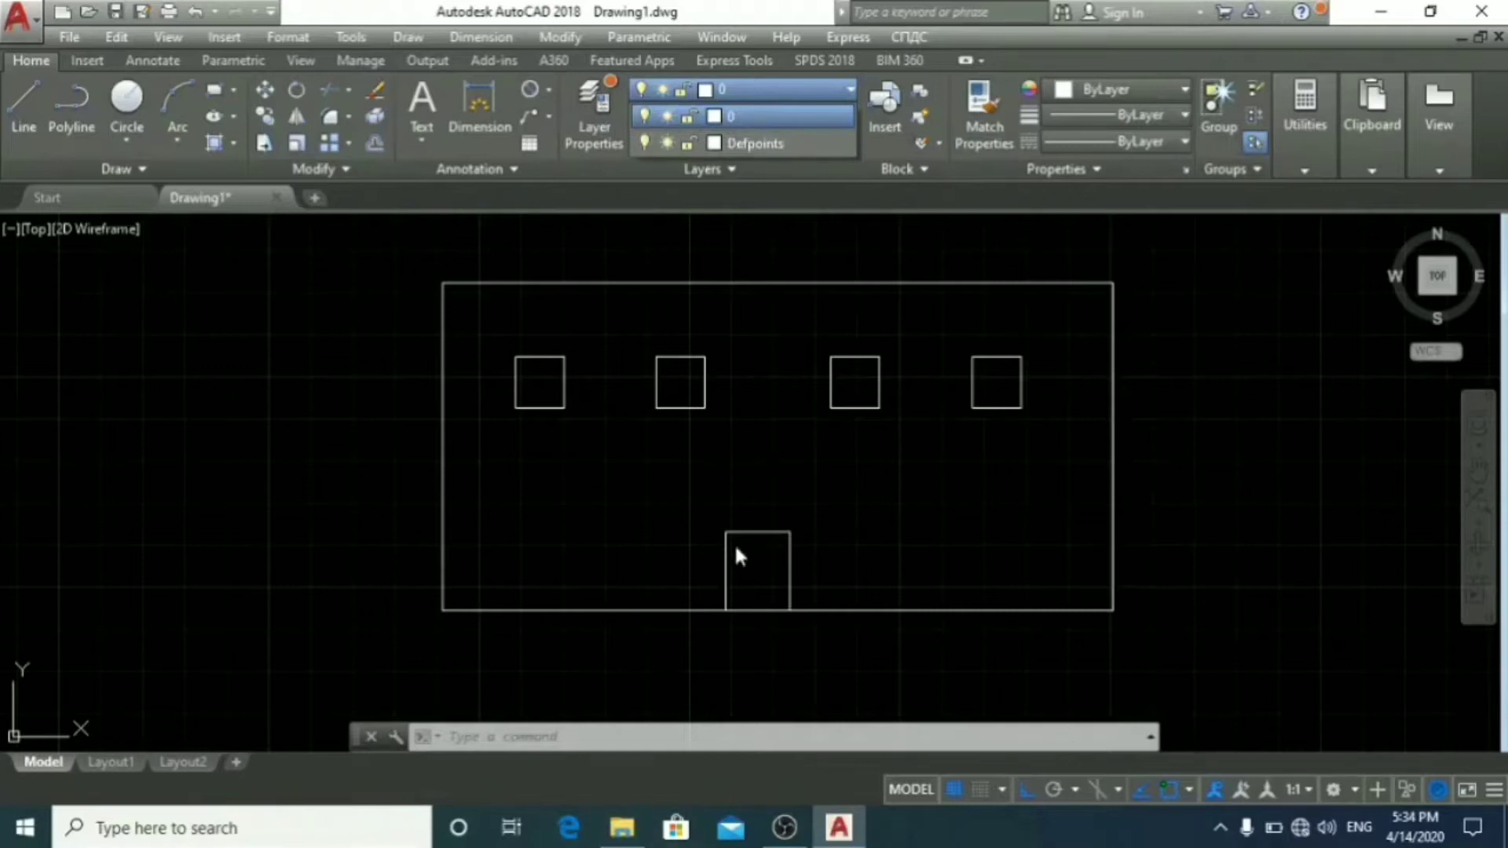
left_click(956, 437)
key("ctrl+q")
key("Escape")
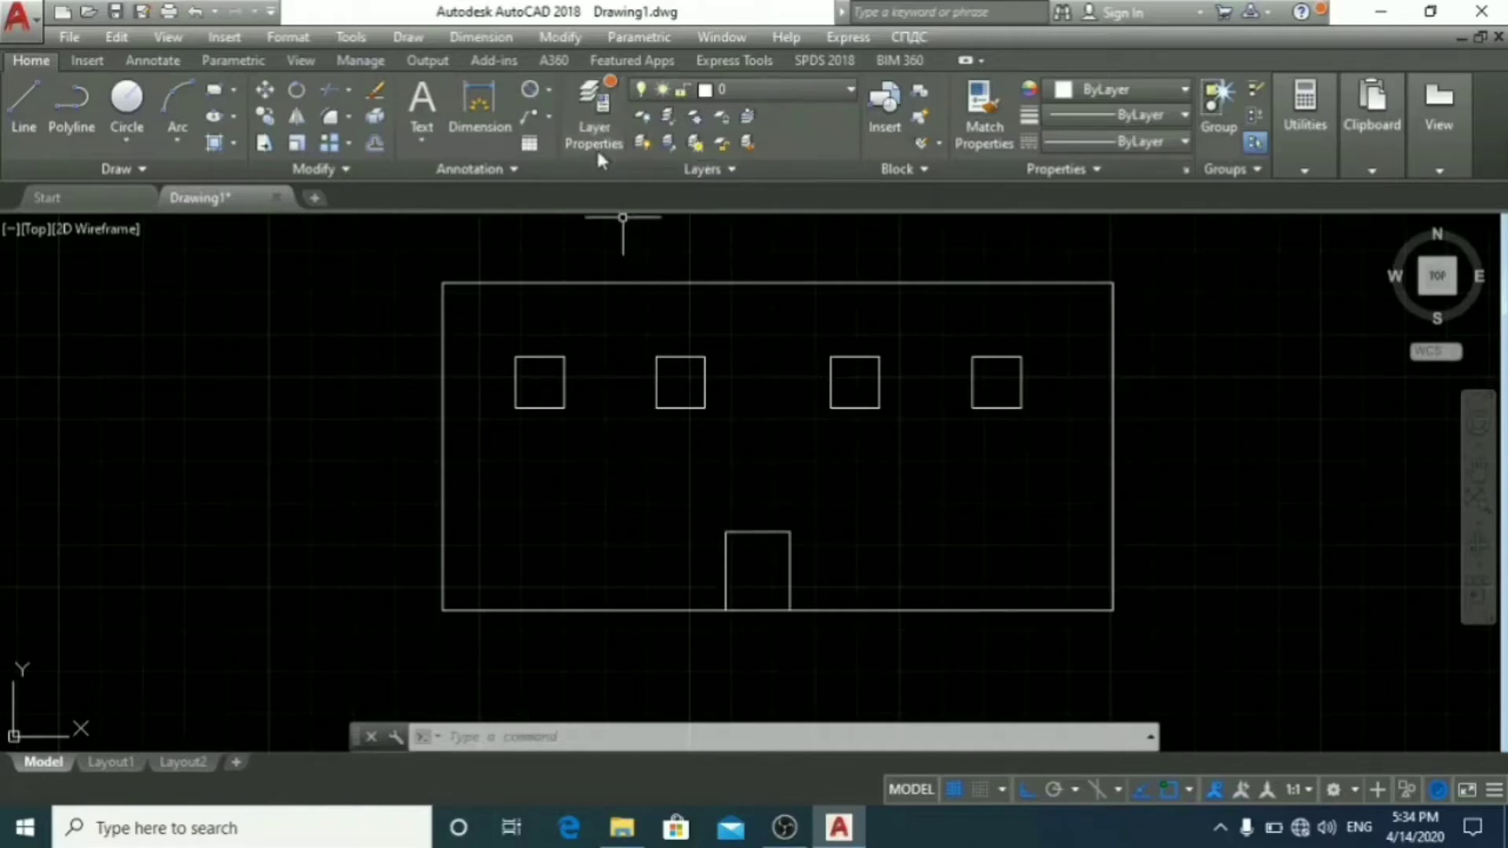
left_click(597, 101)
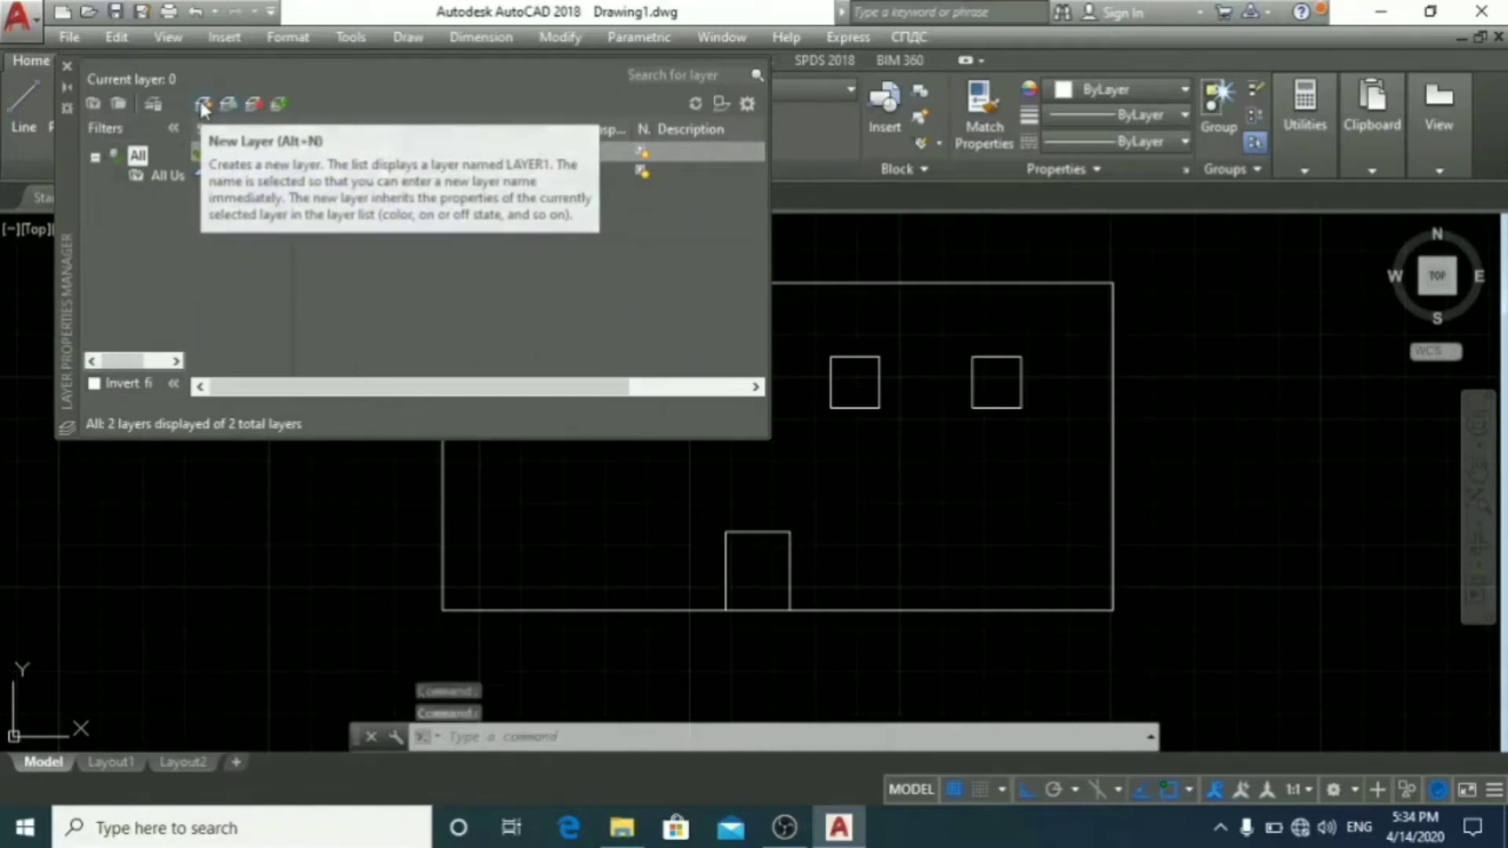
Step: Create a new layer named Window with blue index color 182
left_click(203, 107)
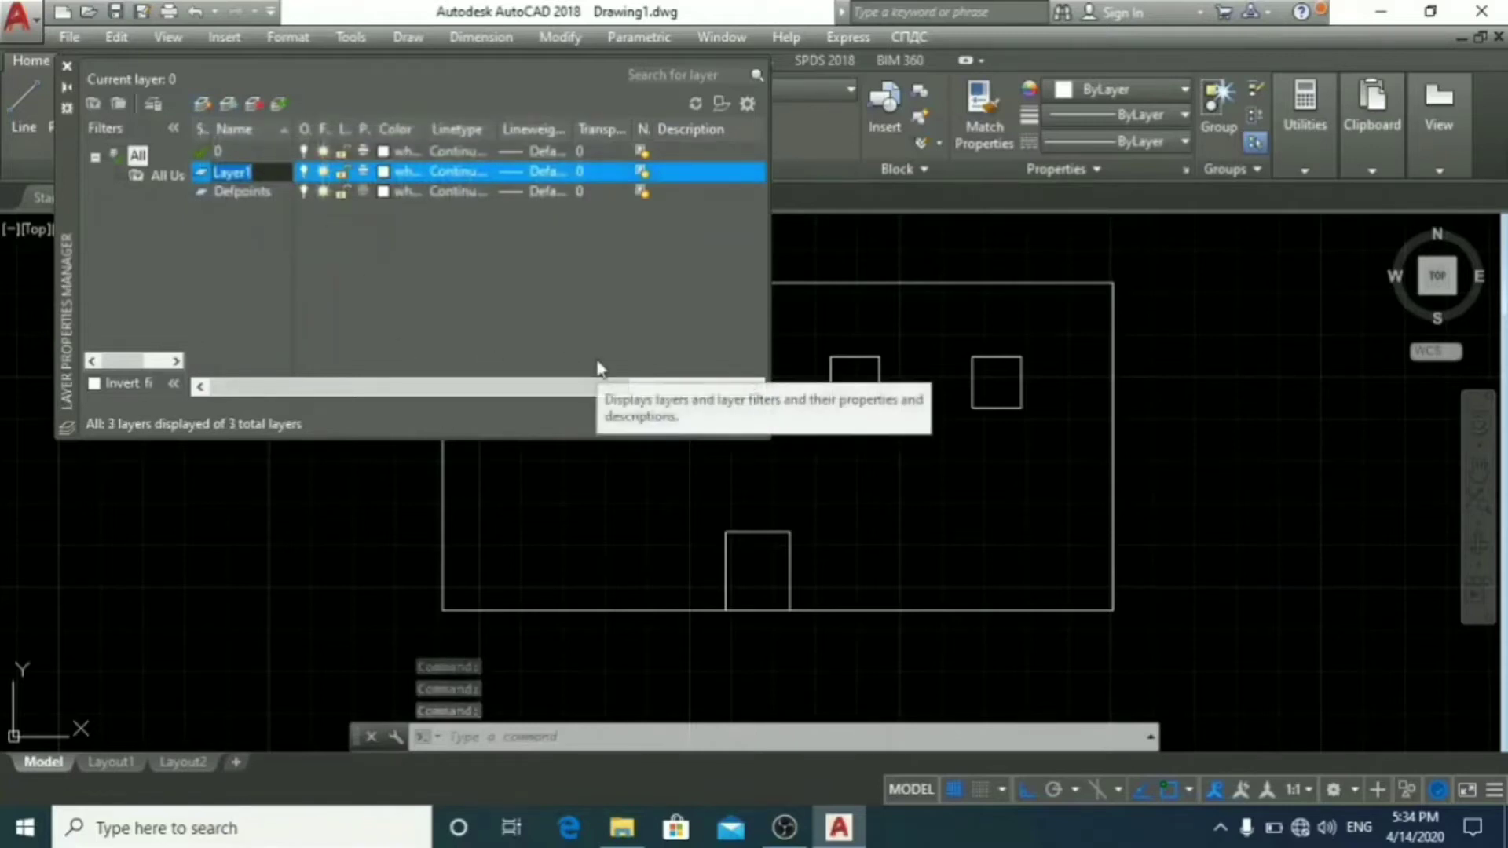
type("Window")
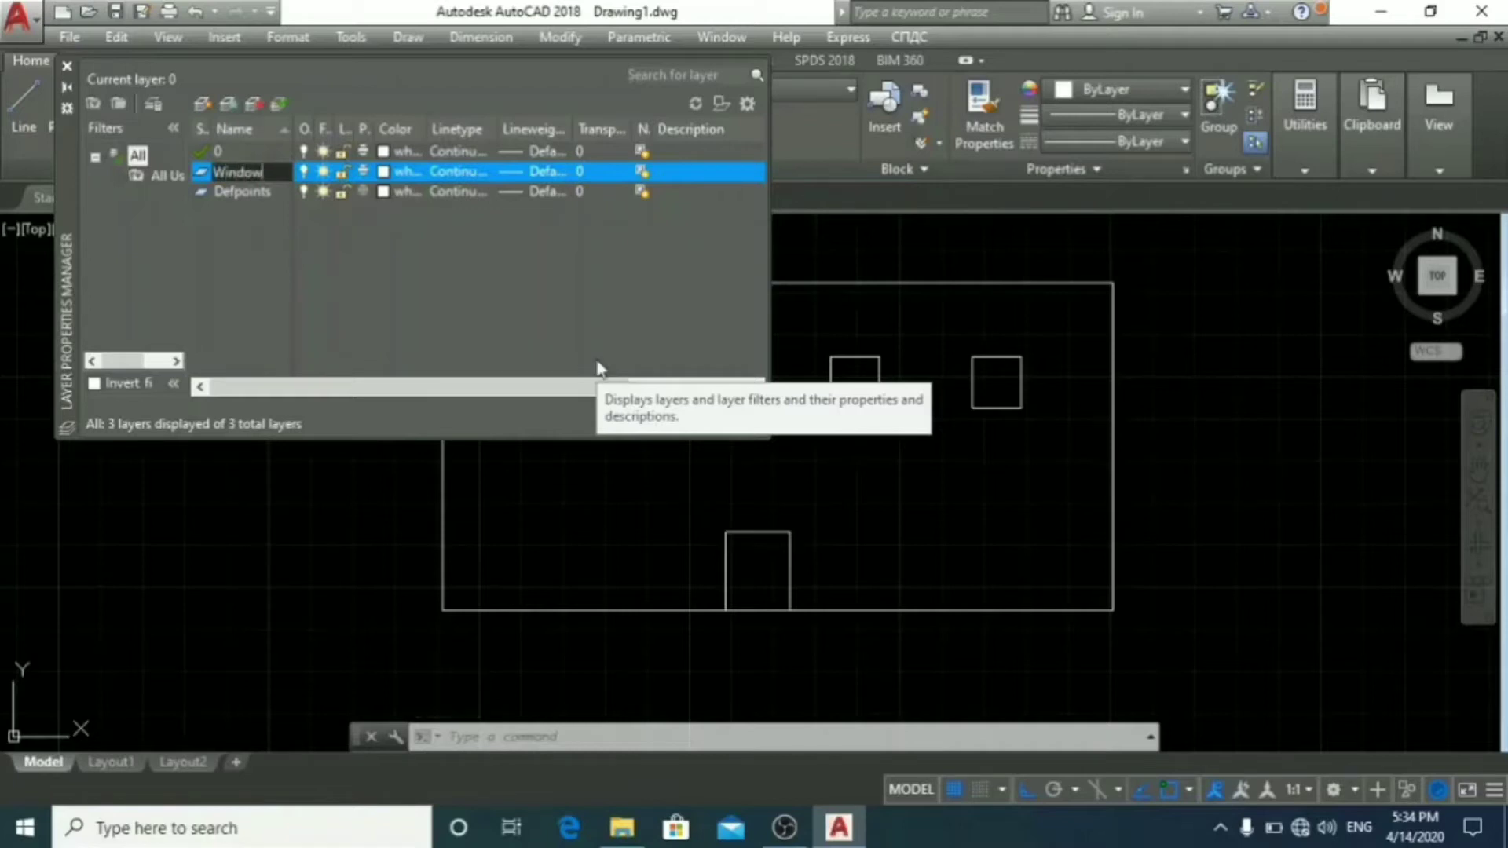
key("Return")
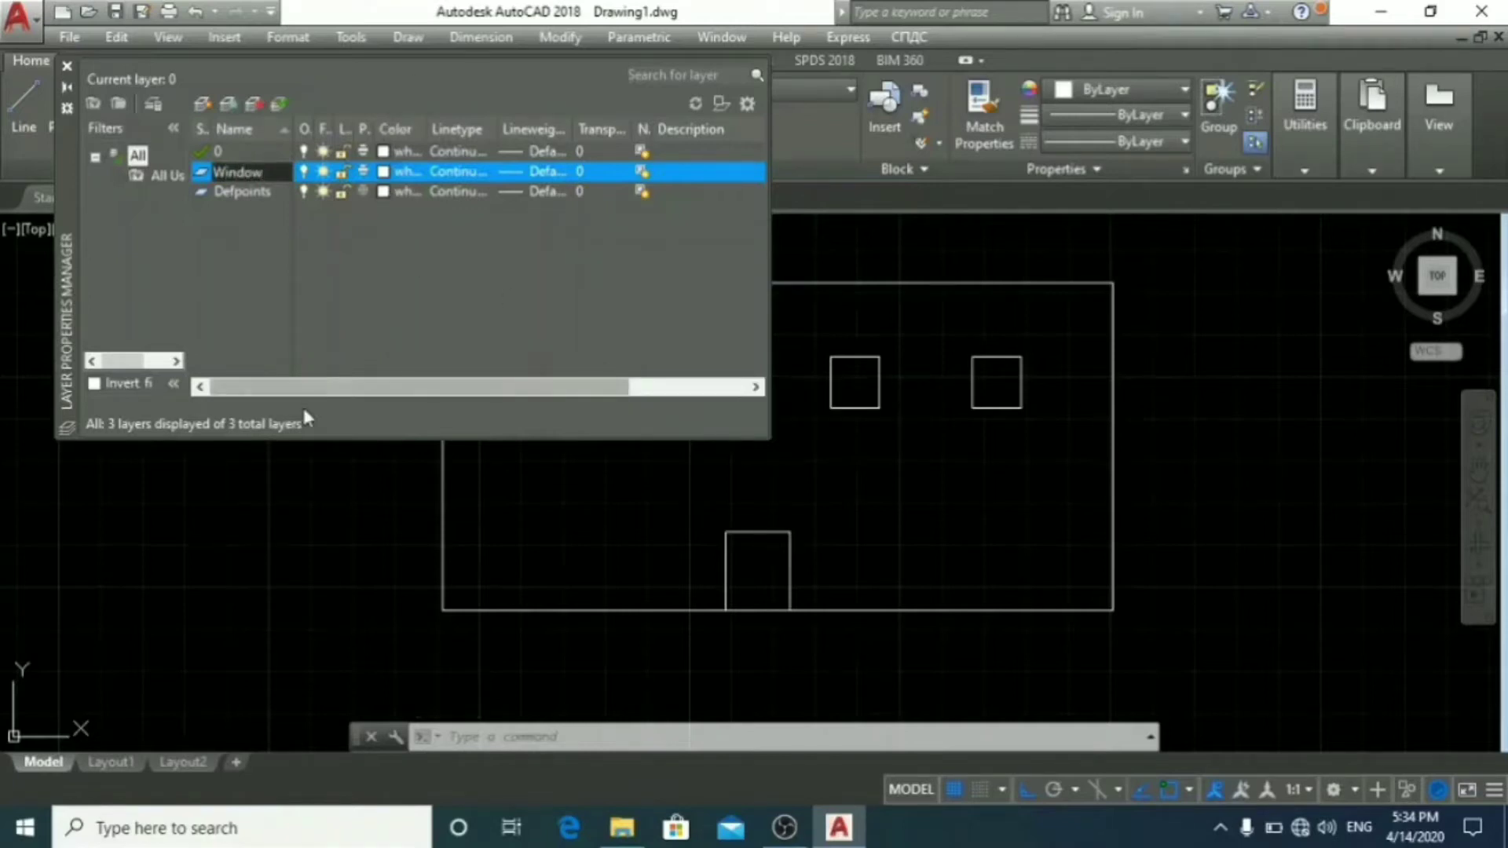
left_click(384, 174)
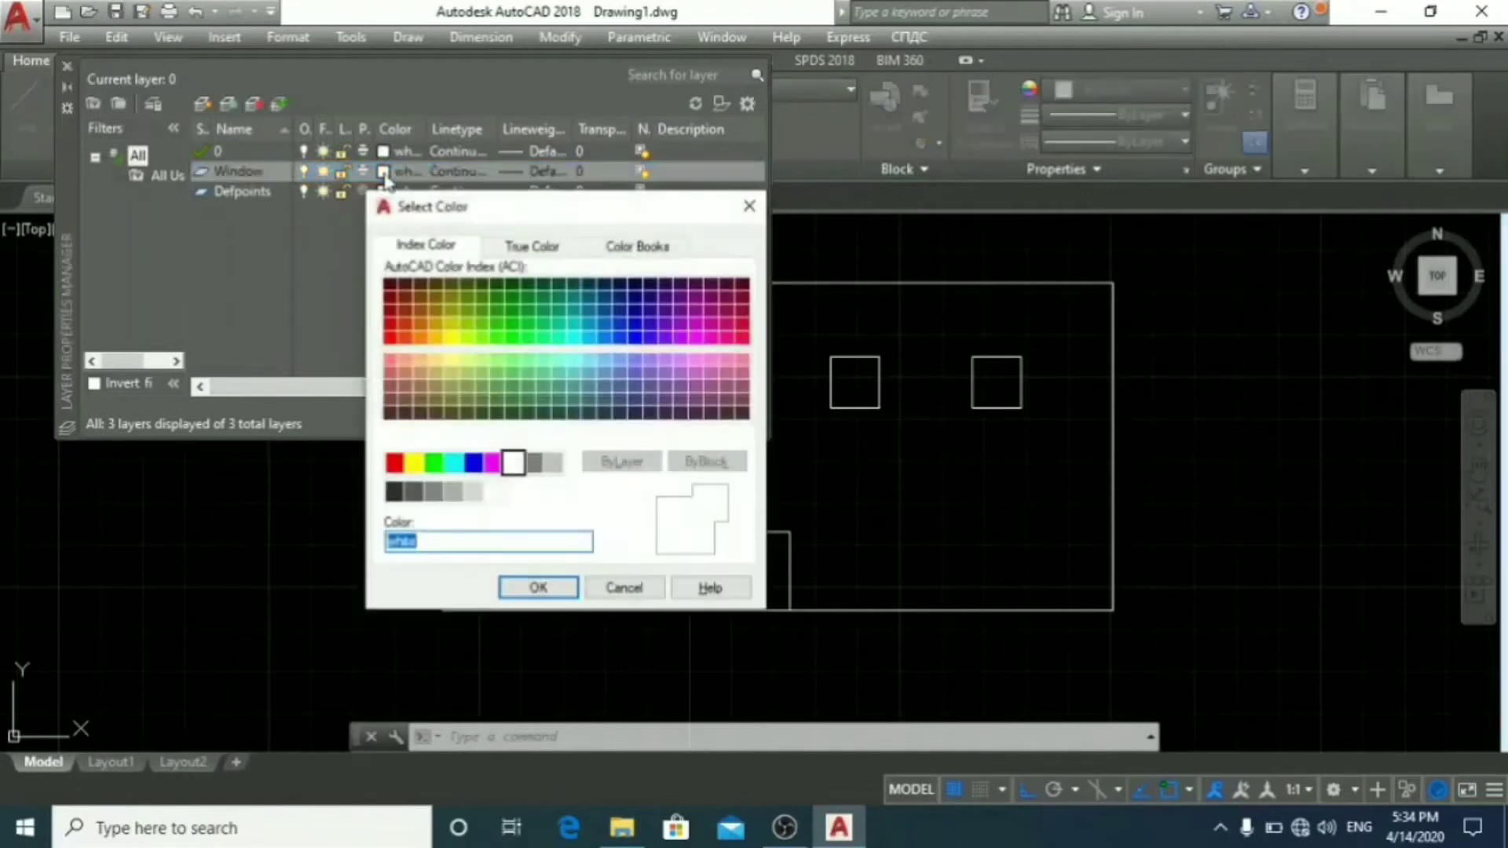
left_click(650, 323)
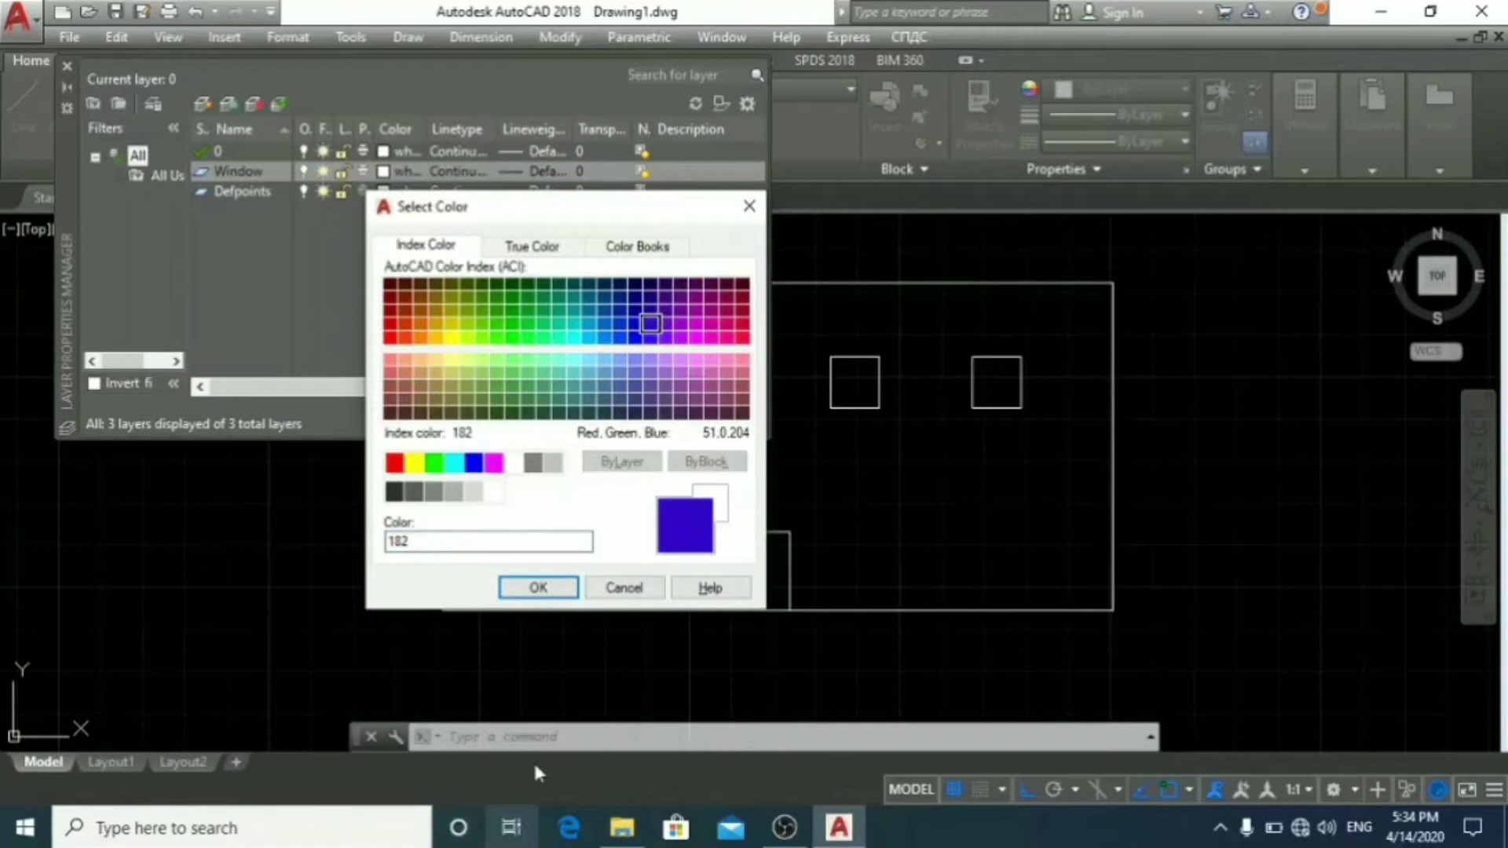
left_click(526, 588)
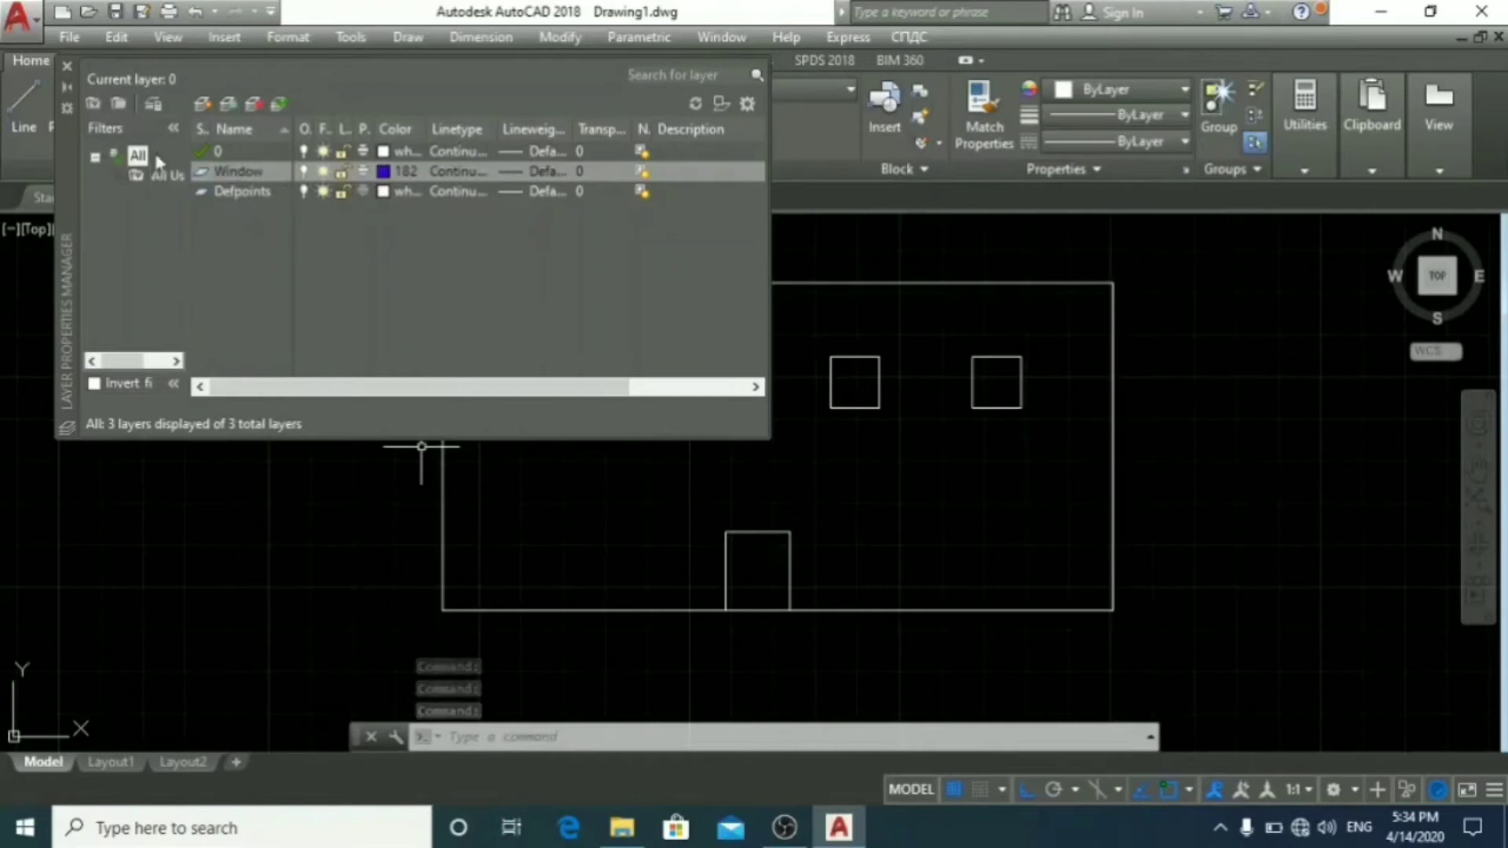
Step: Add a Door layer with orange index color 34 and make it current
left_click(200, 107)
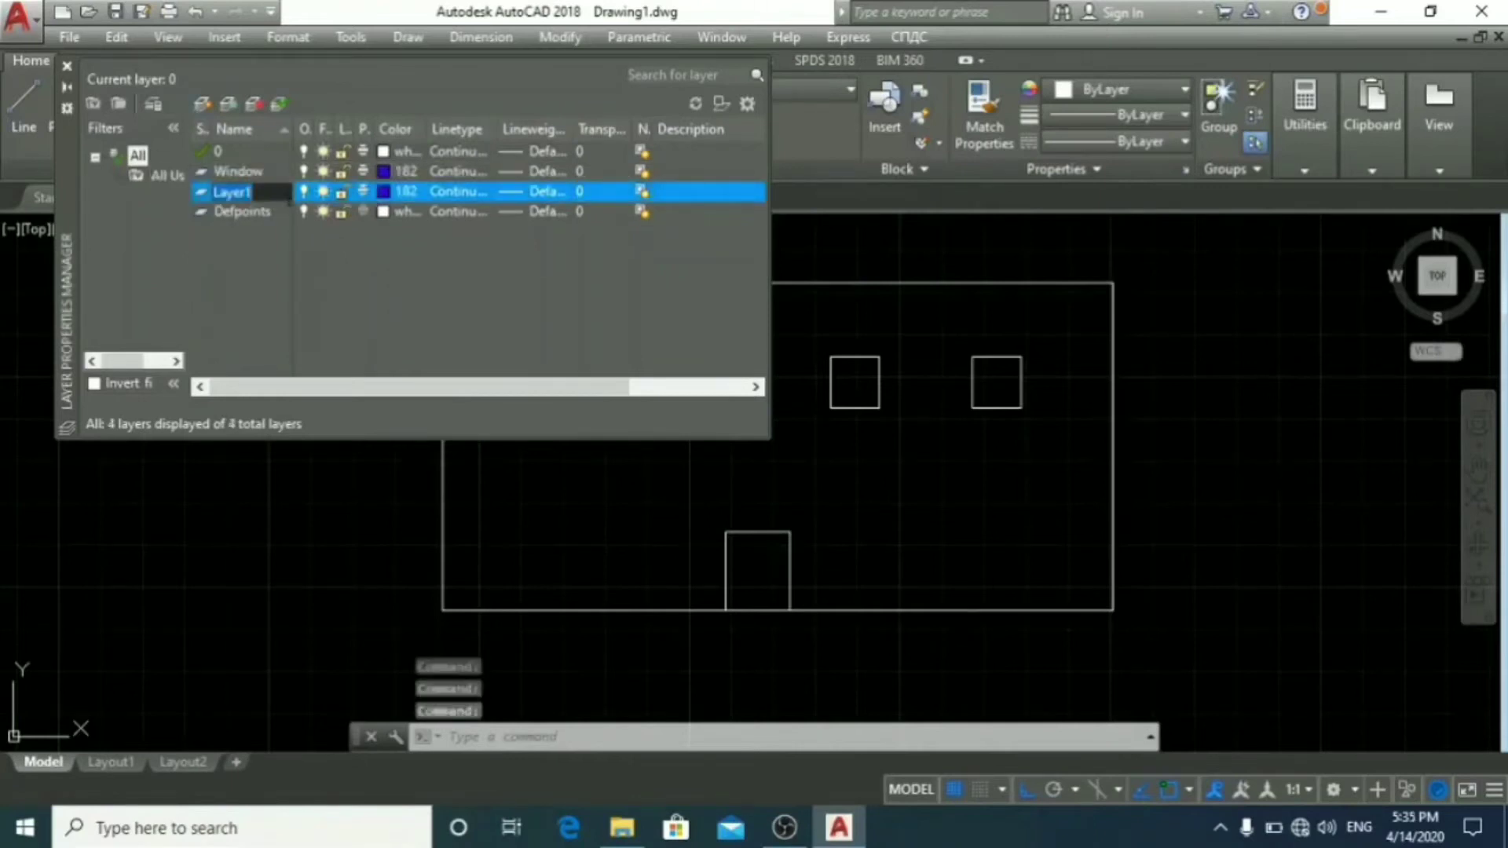
type("Door")
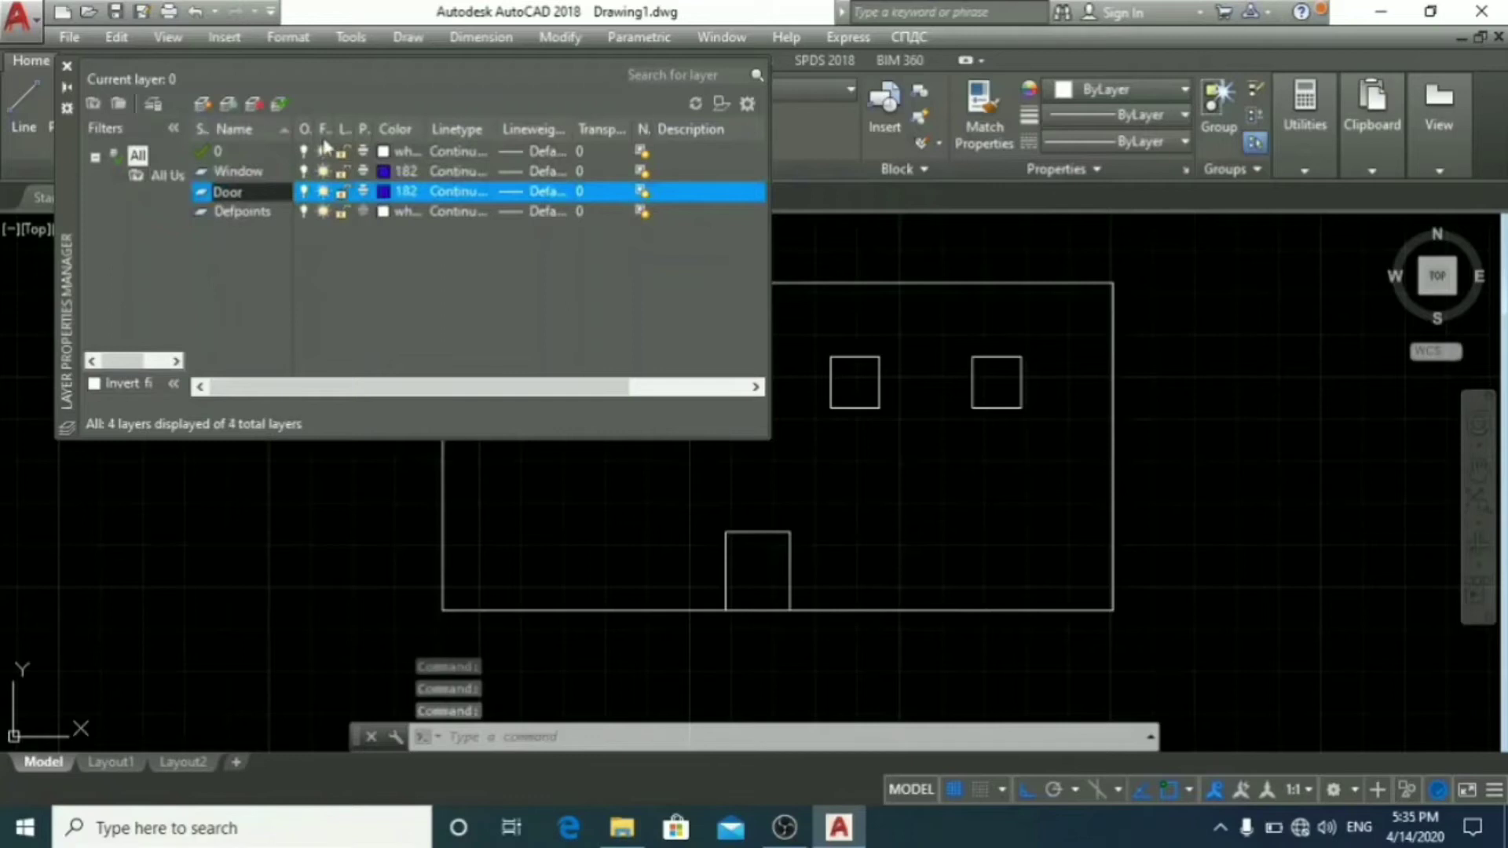
left_click(383, 192)
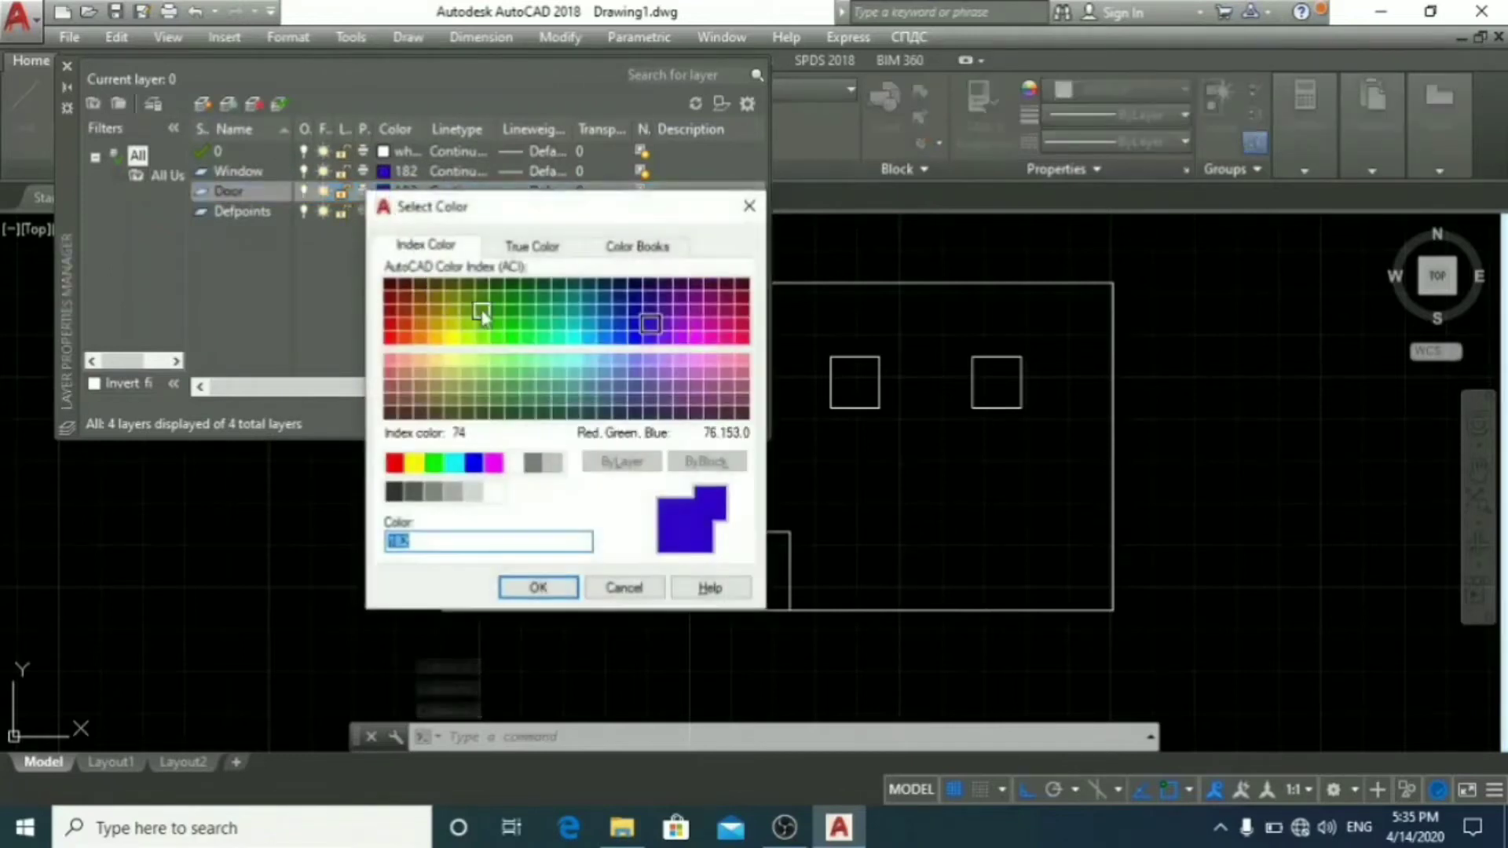
left_click(421, 311)
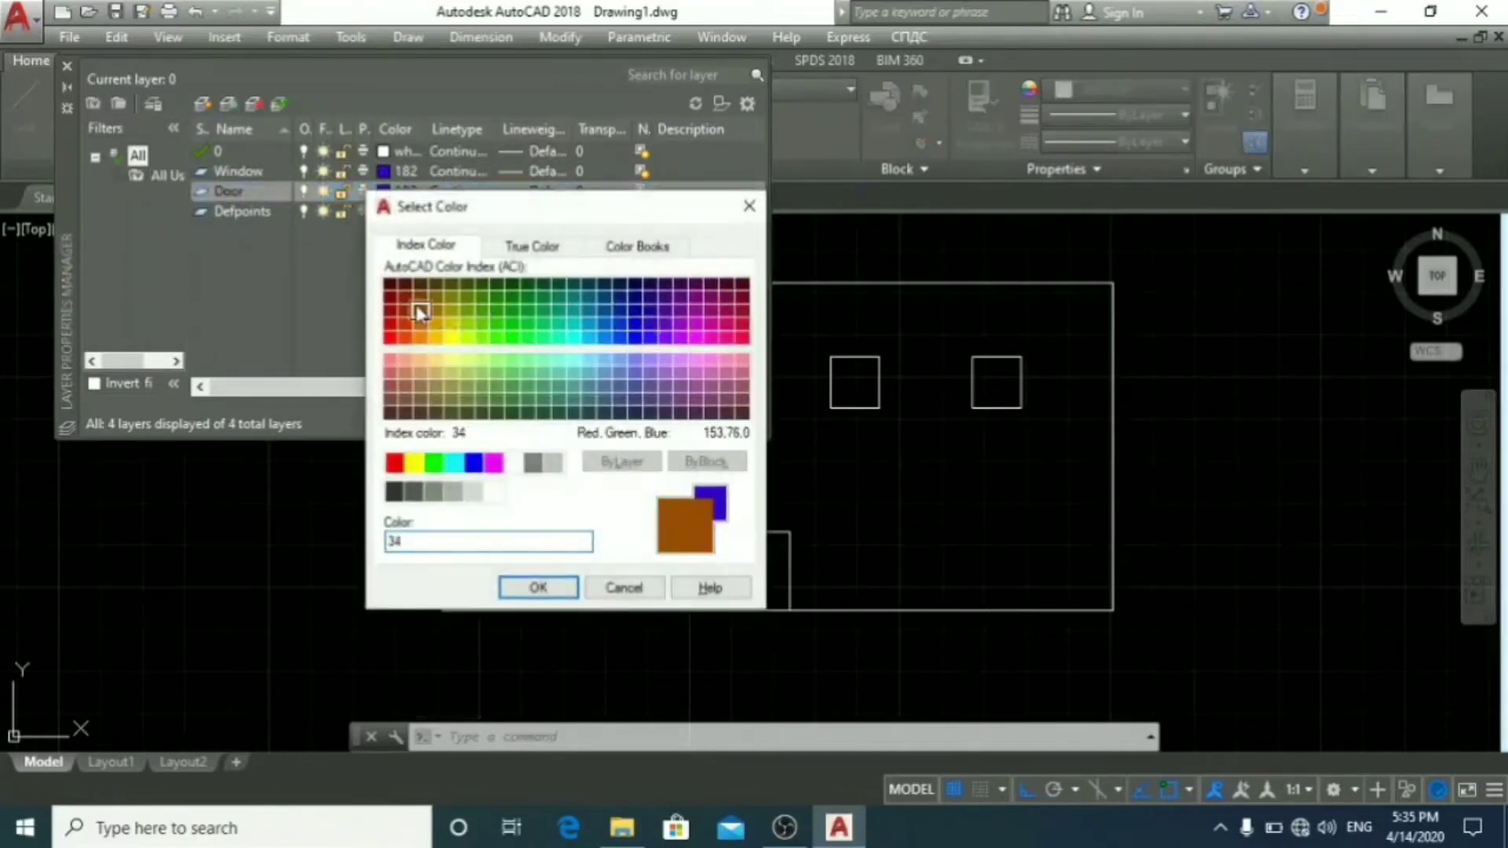
left_click(538, 588)
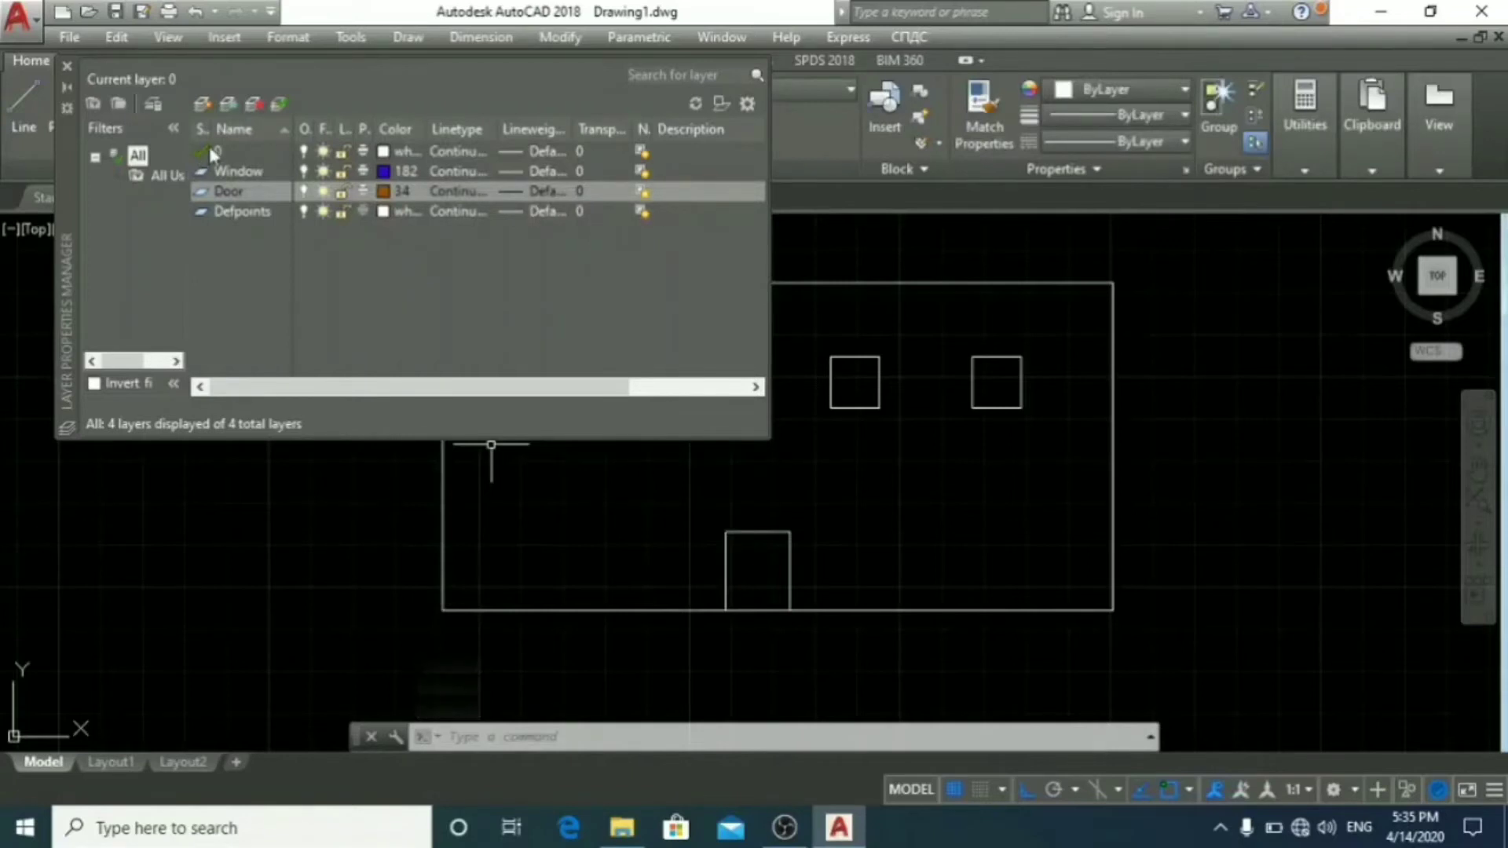
key("ctrl+q")
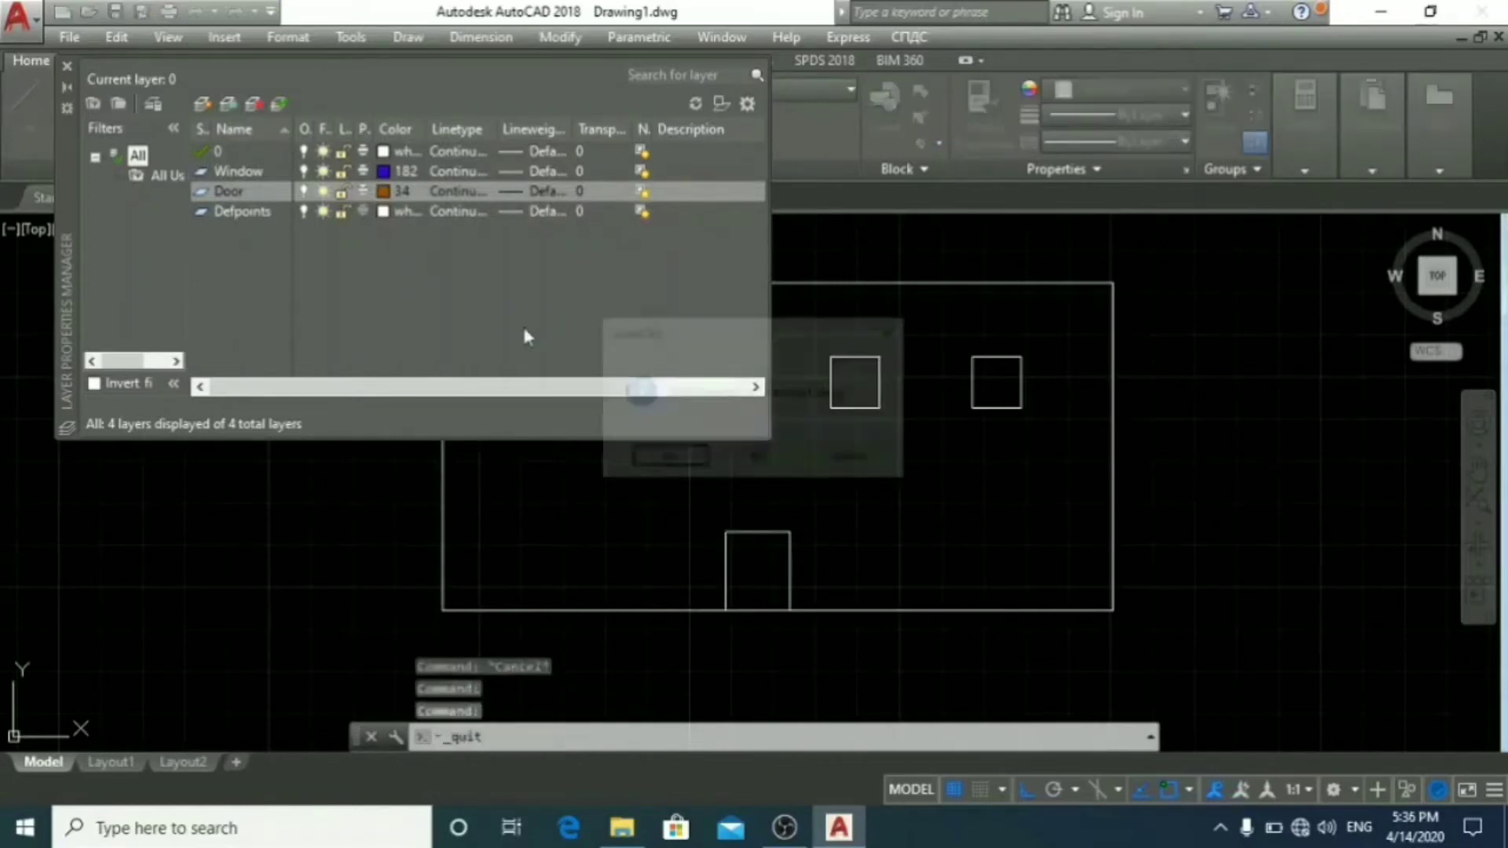
key("Escape")
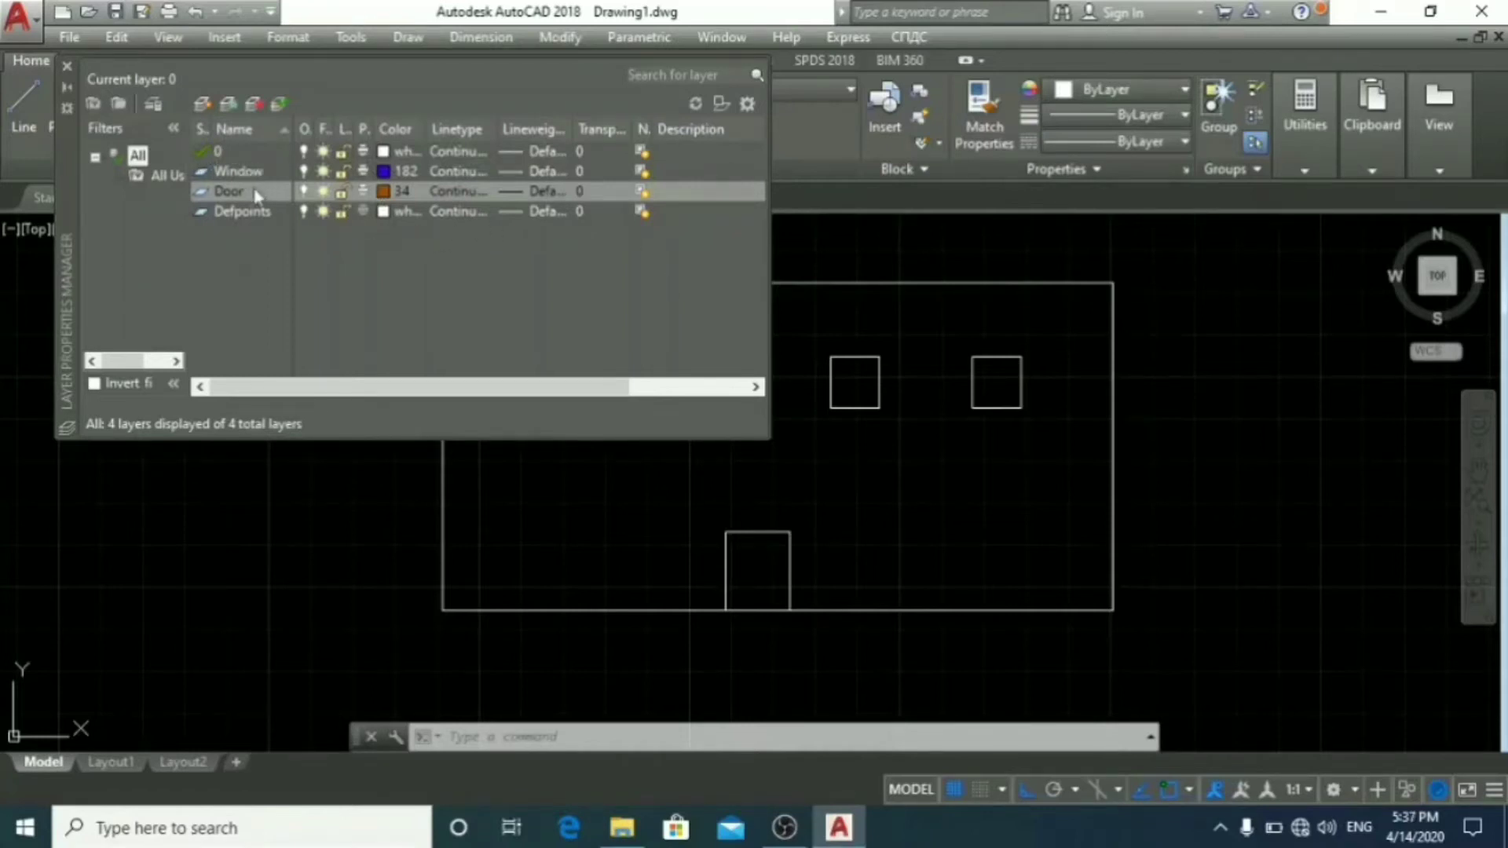
double_click(230, 192)
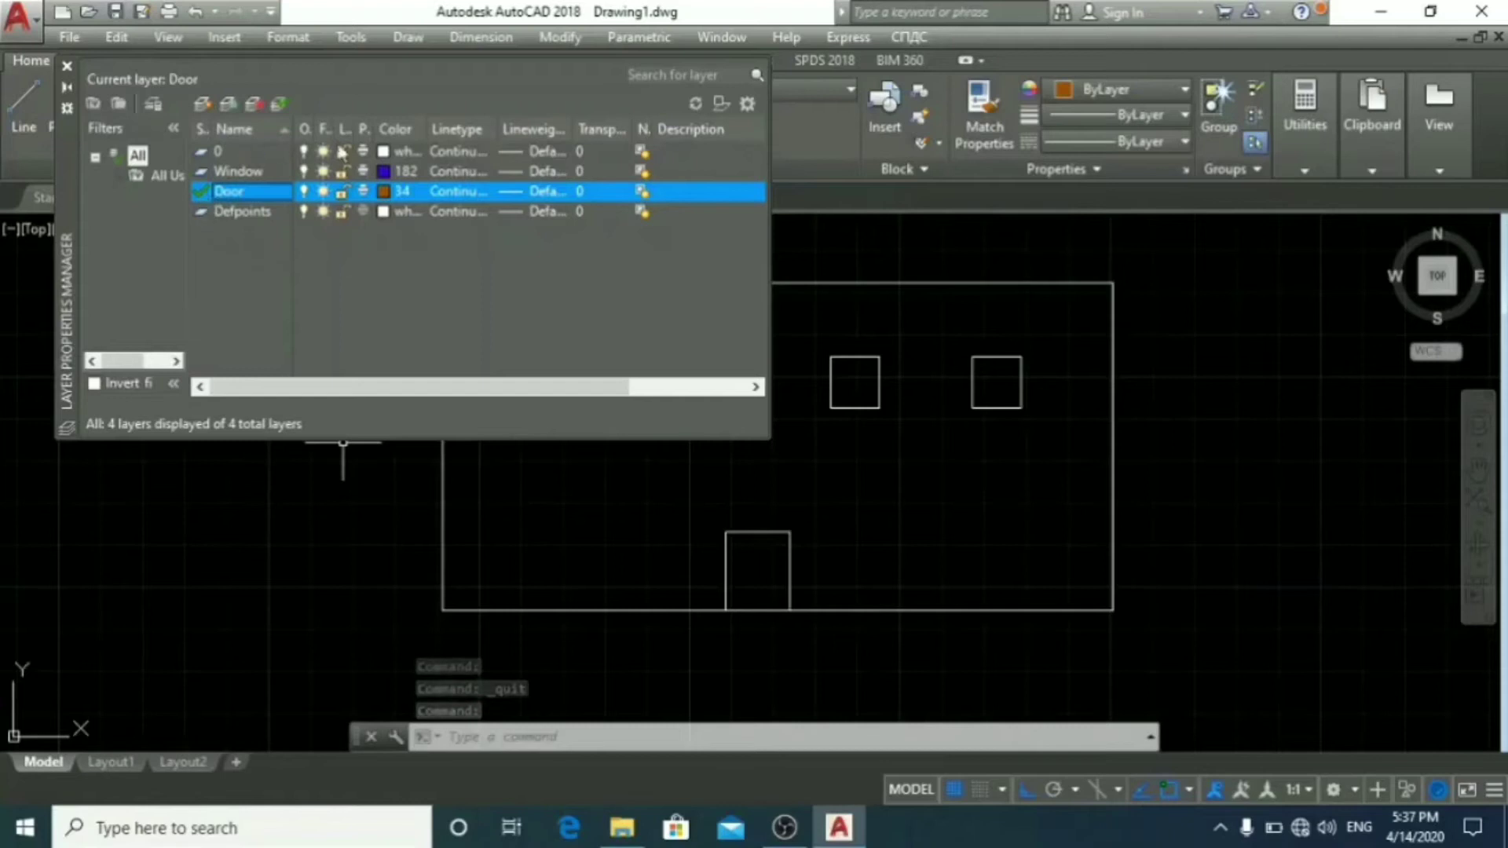
Step: Move the door shape onto the Door layer using the ribbon Layer dropdown
left_click(67, 71)
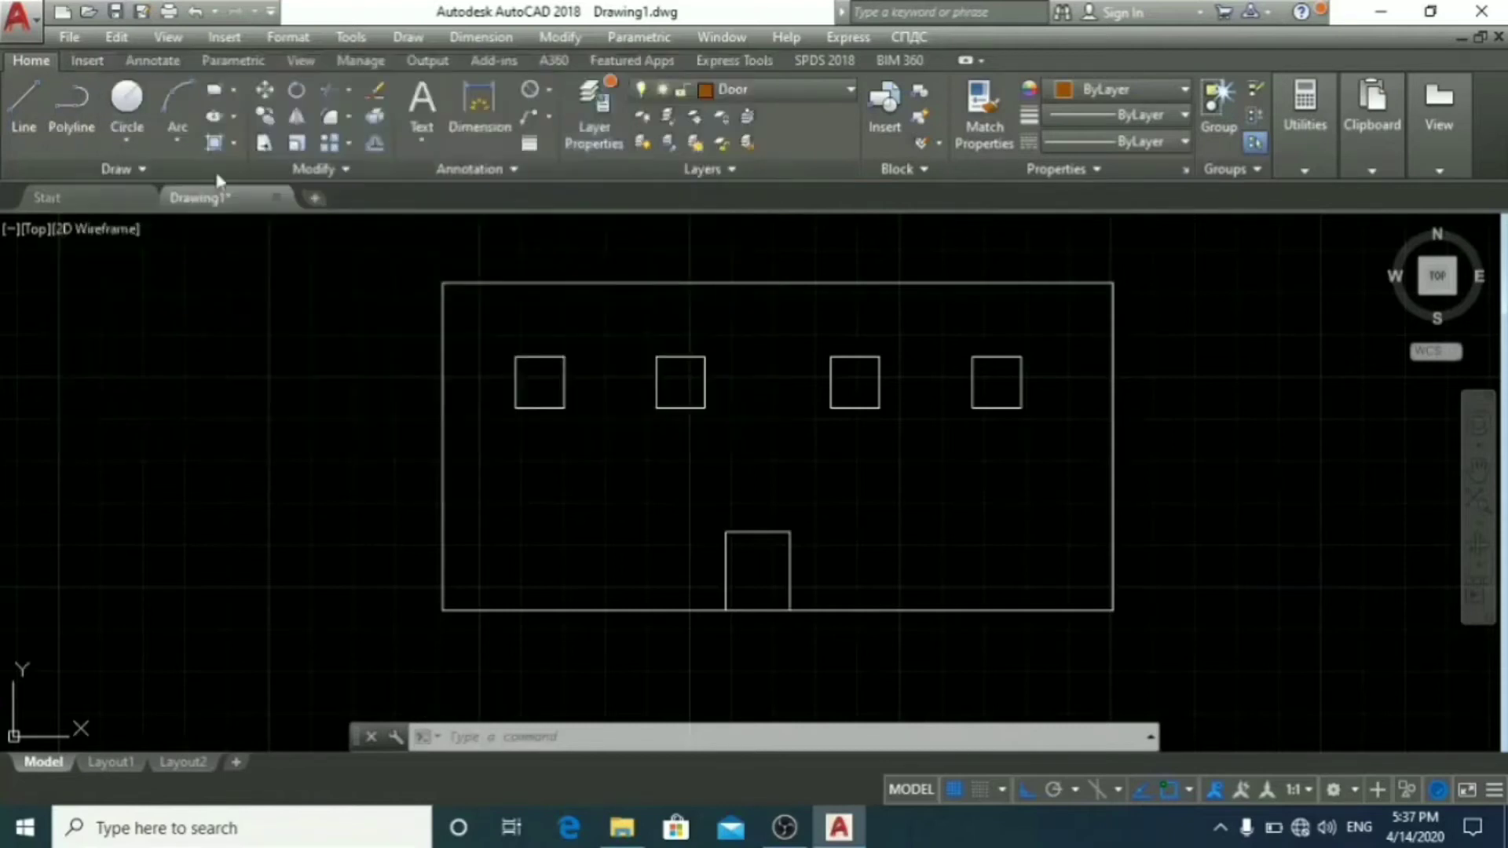
left_click(761, 89)
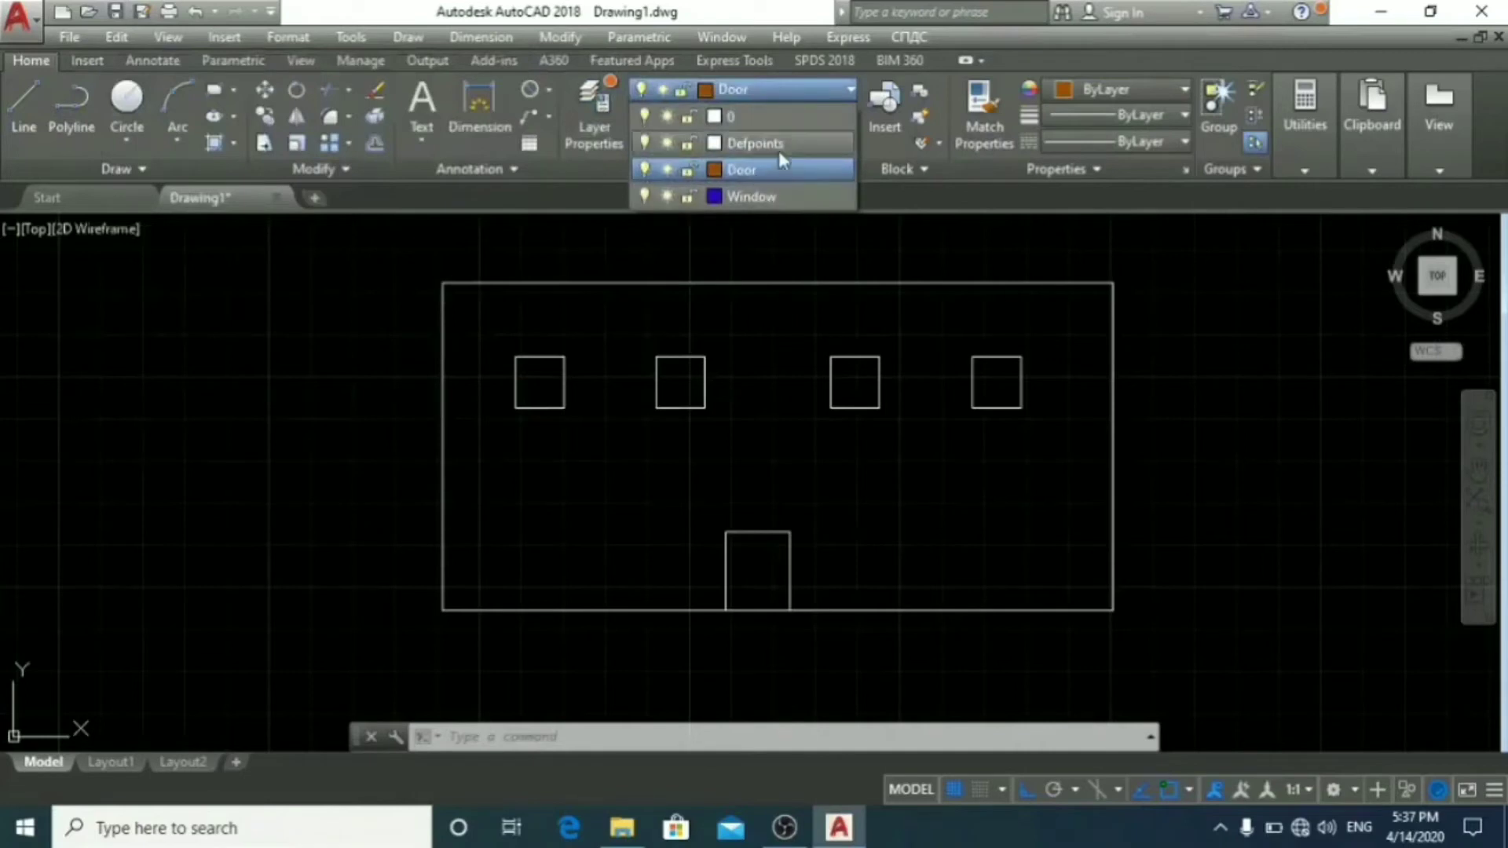
left_click(757, 171)
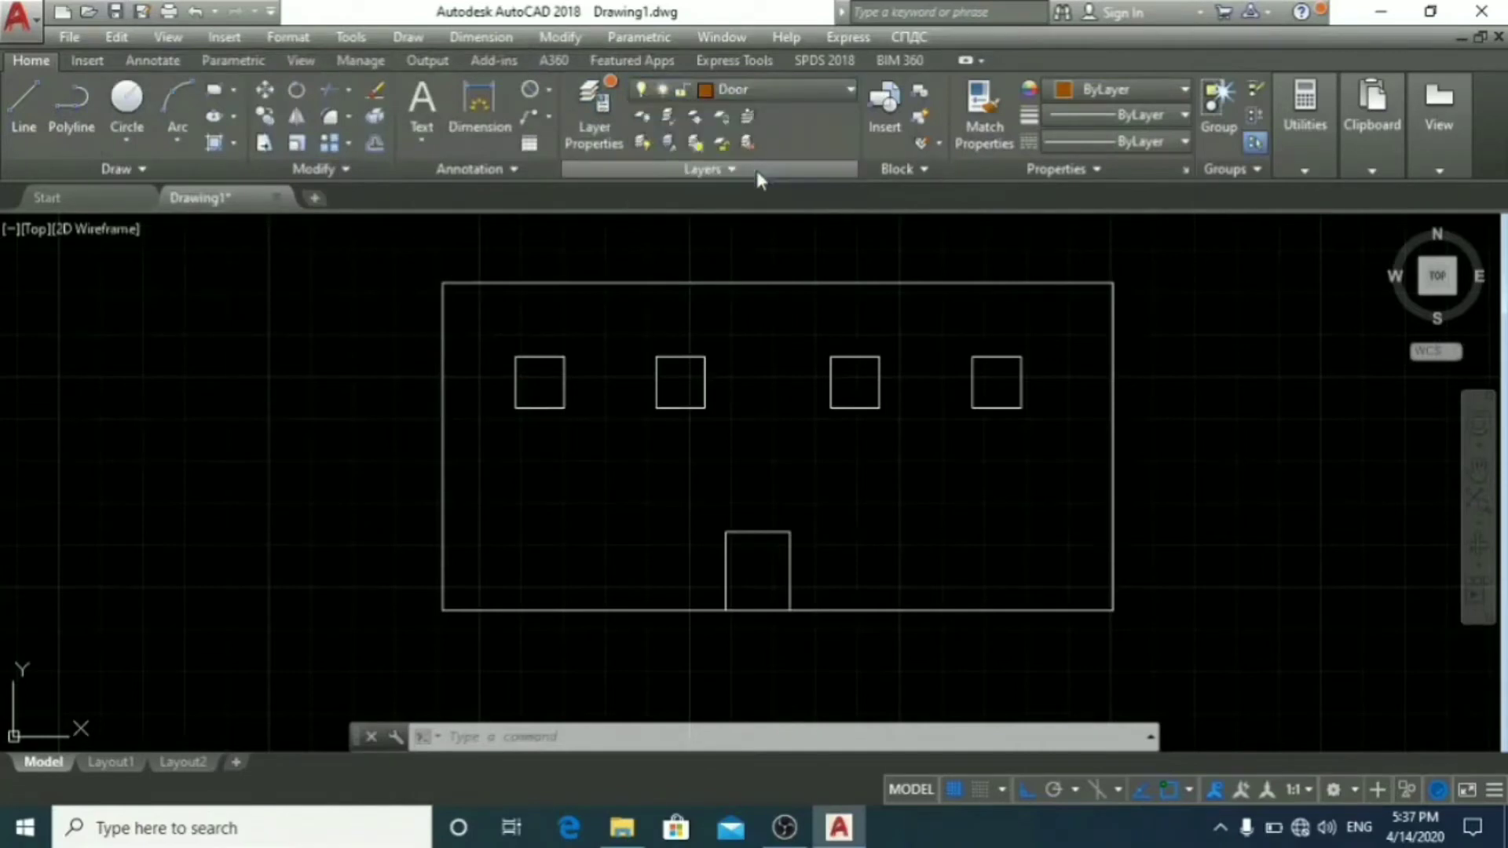
left_click(699, 514)
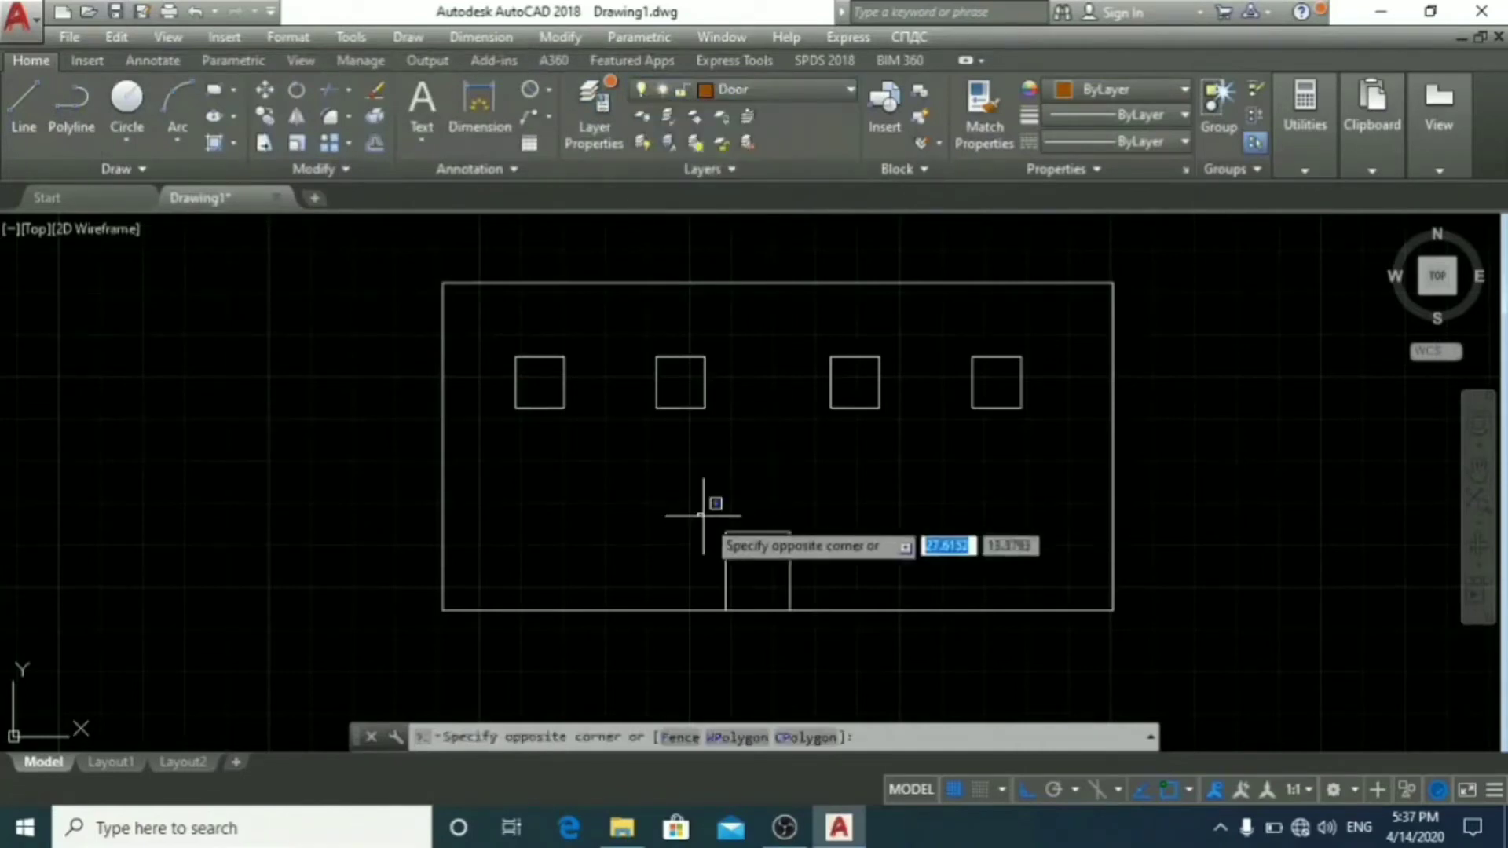
left_click(814, 641)
left_click(750, 89)
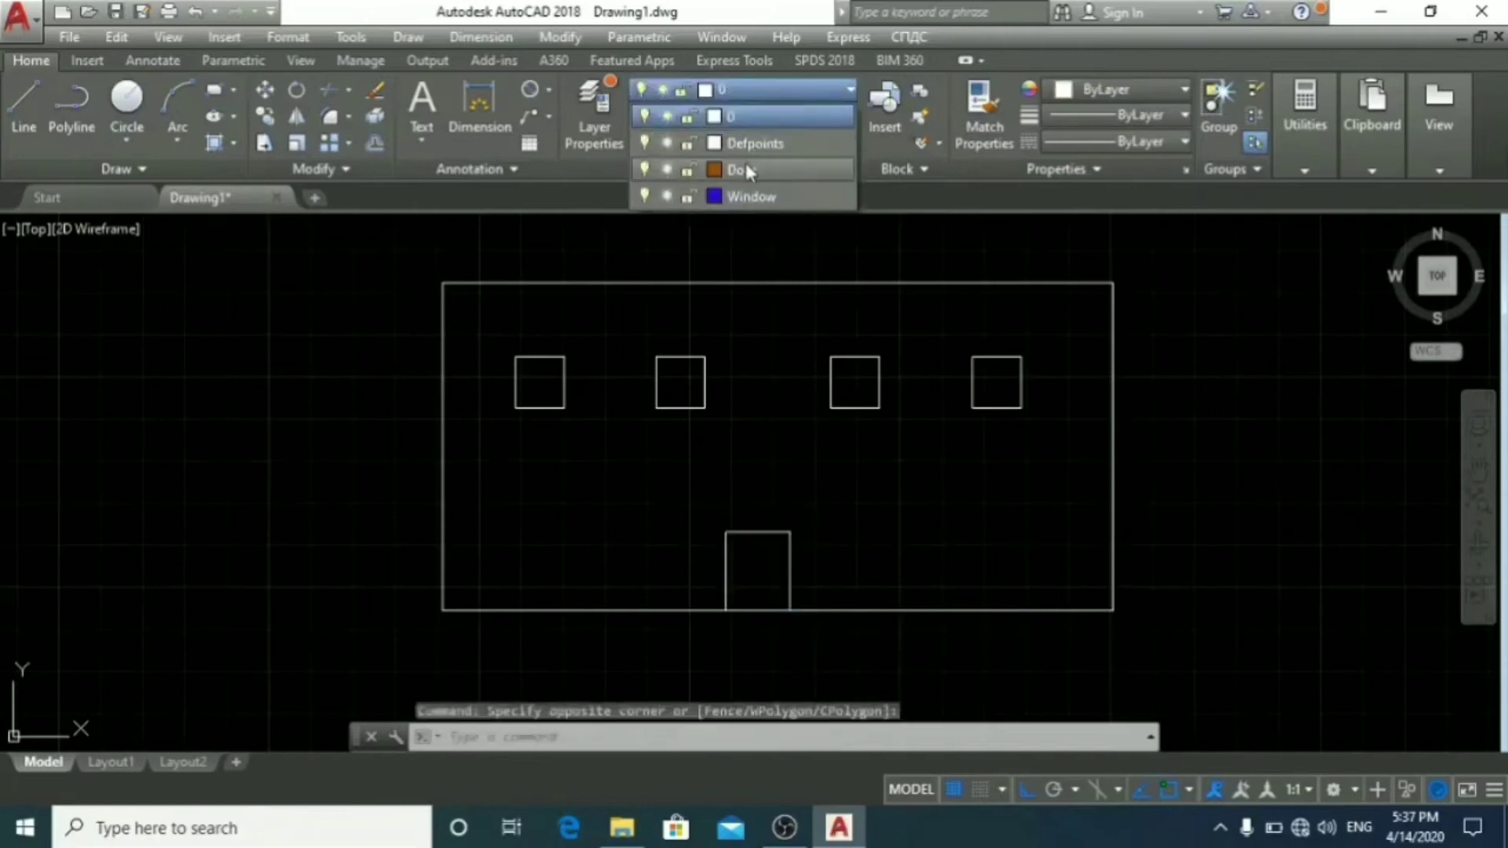
left_click(745, 170)
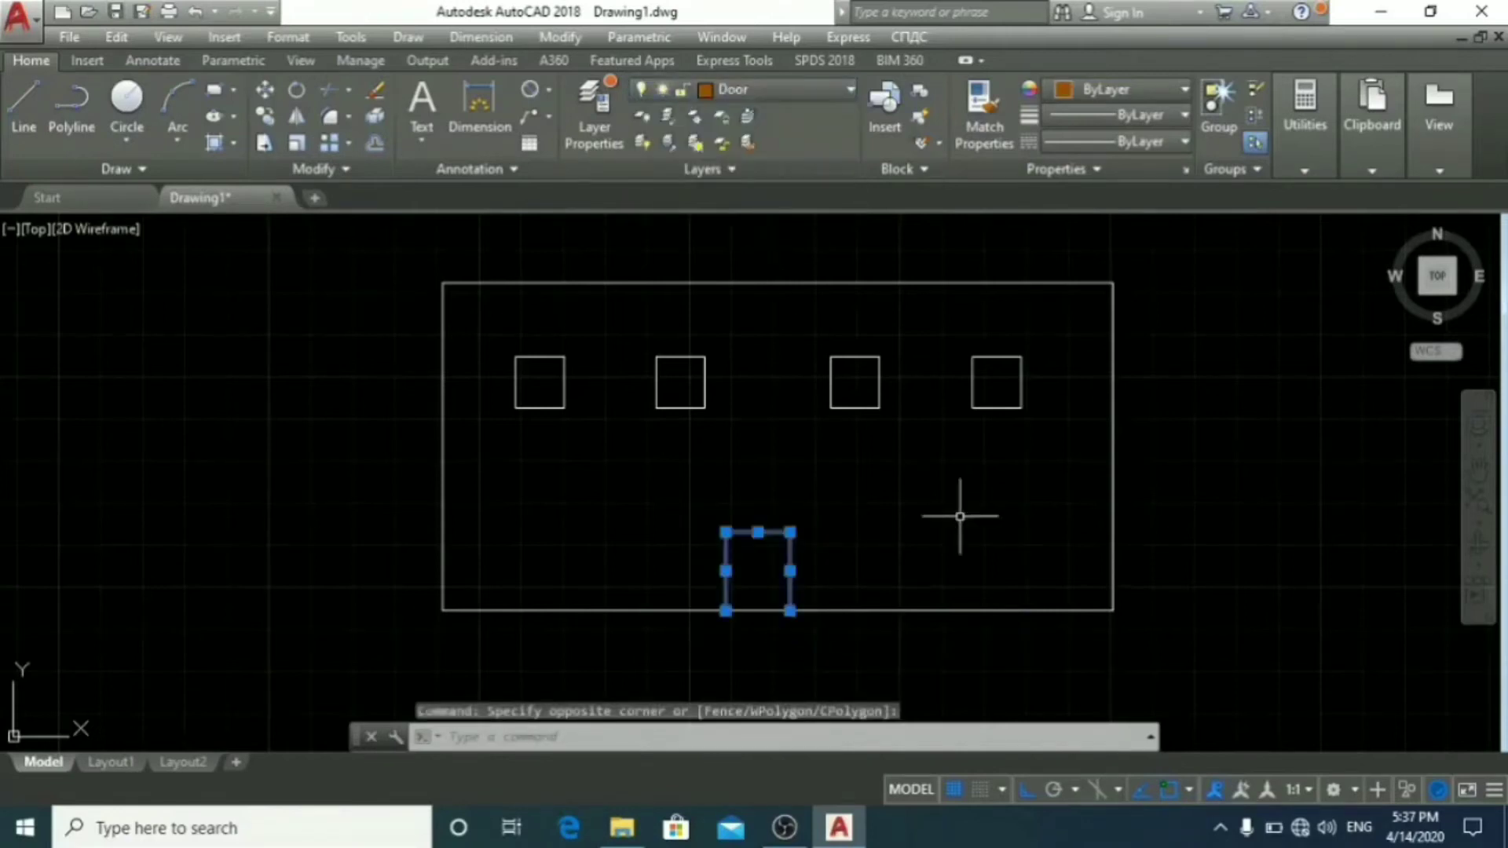
left_click(990, 552)
key("Escape")
key("Escape")
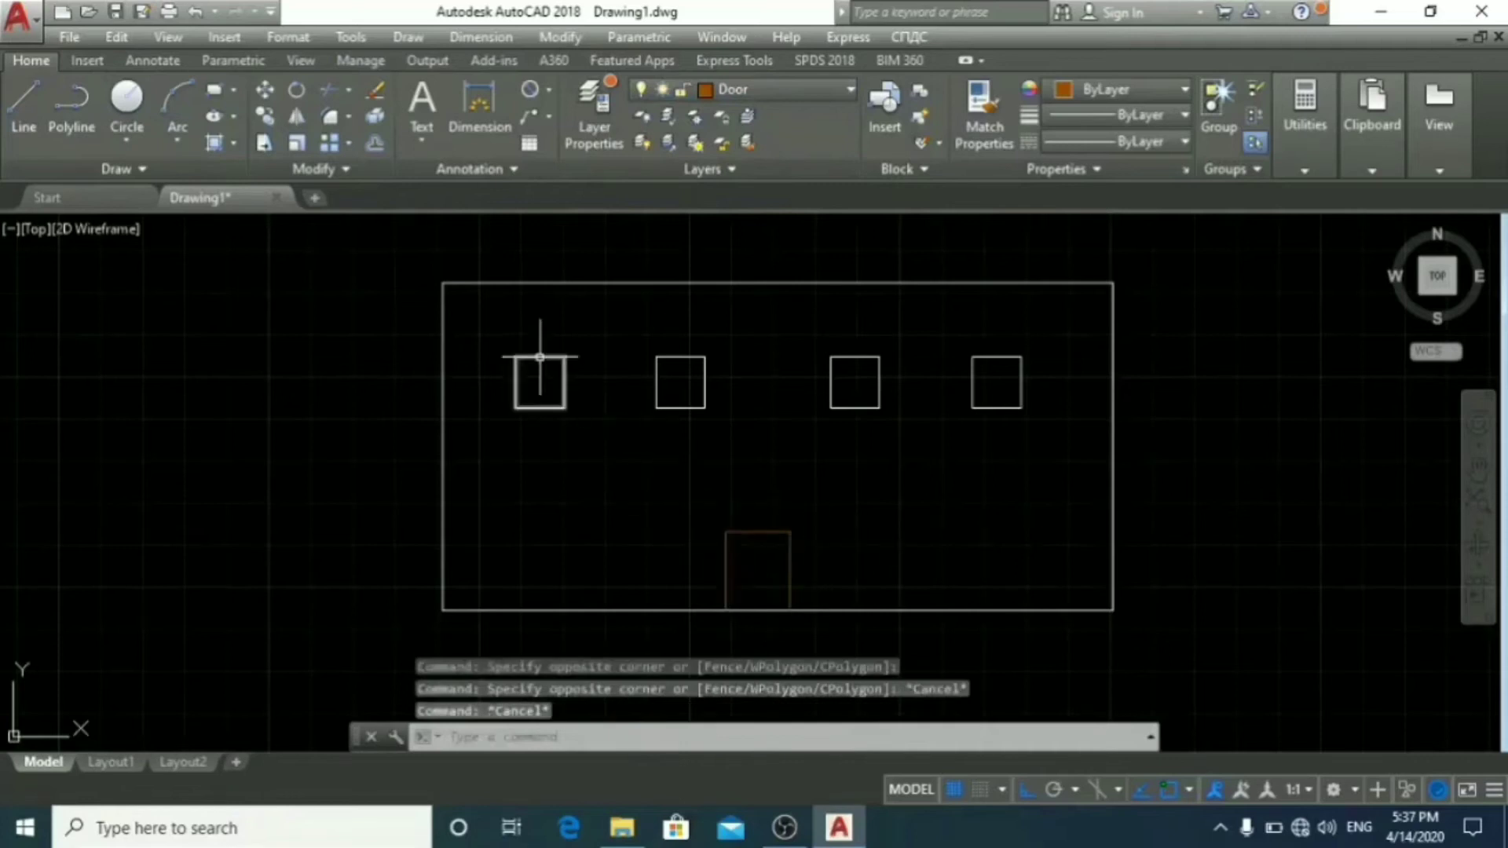
Step: Move the four window squares onto the Window layer, keeping Door current
left_click(494, 337)
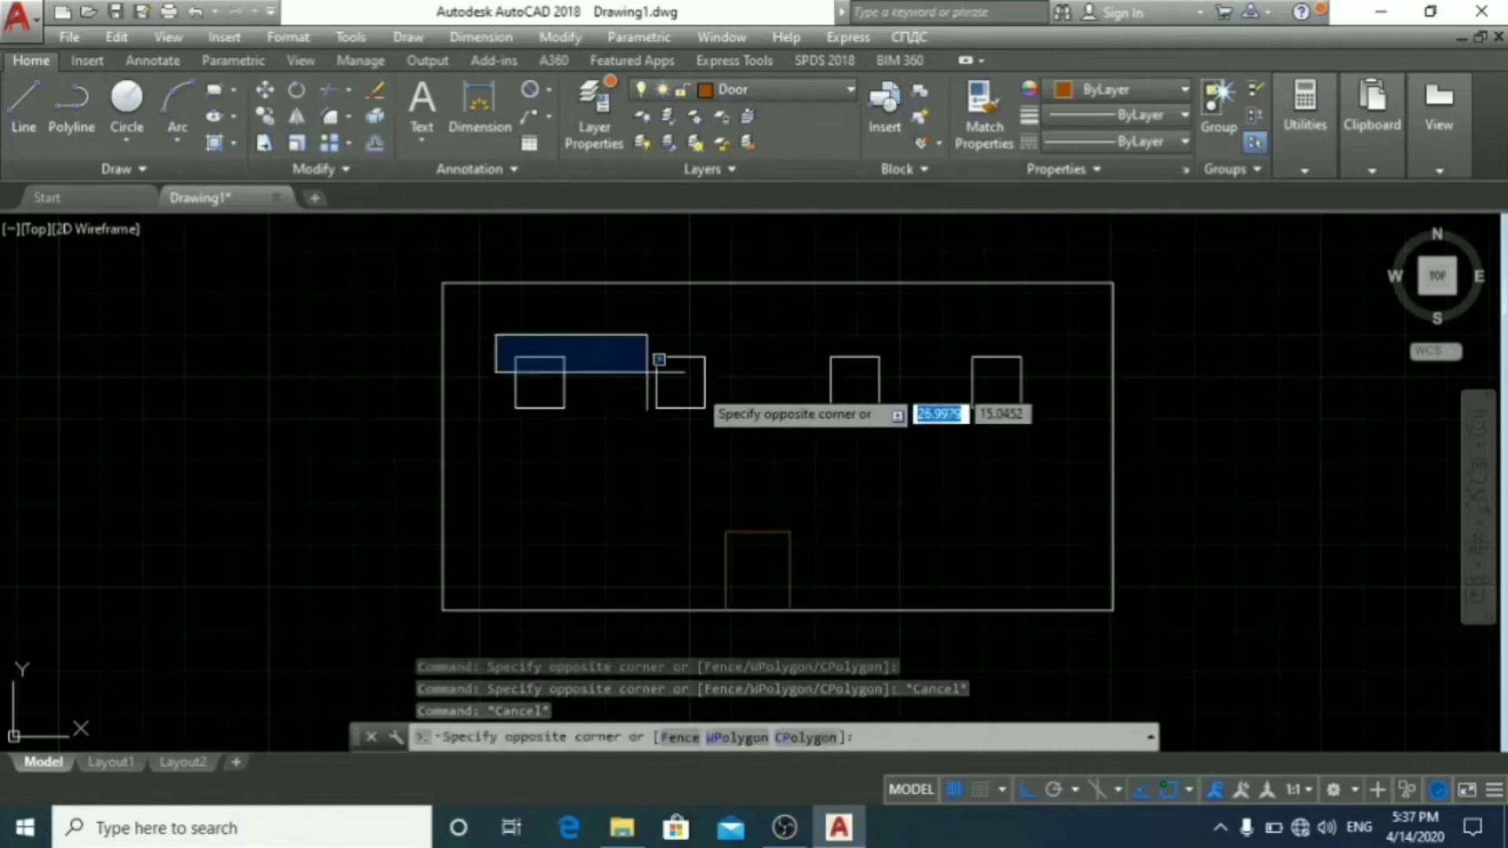
left_click(1060, 420)
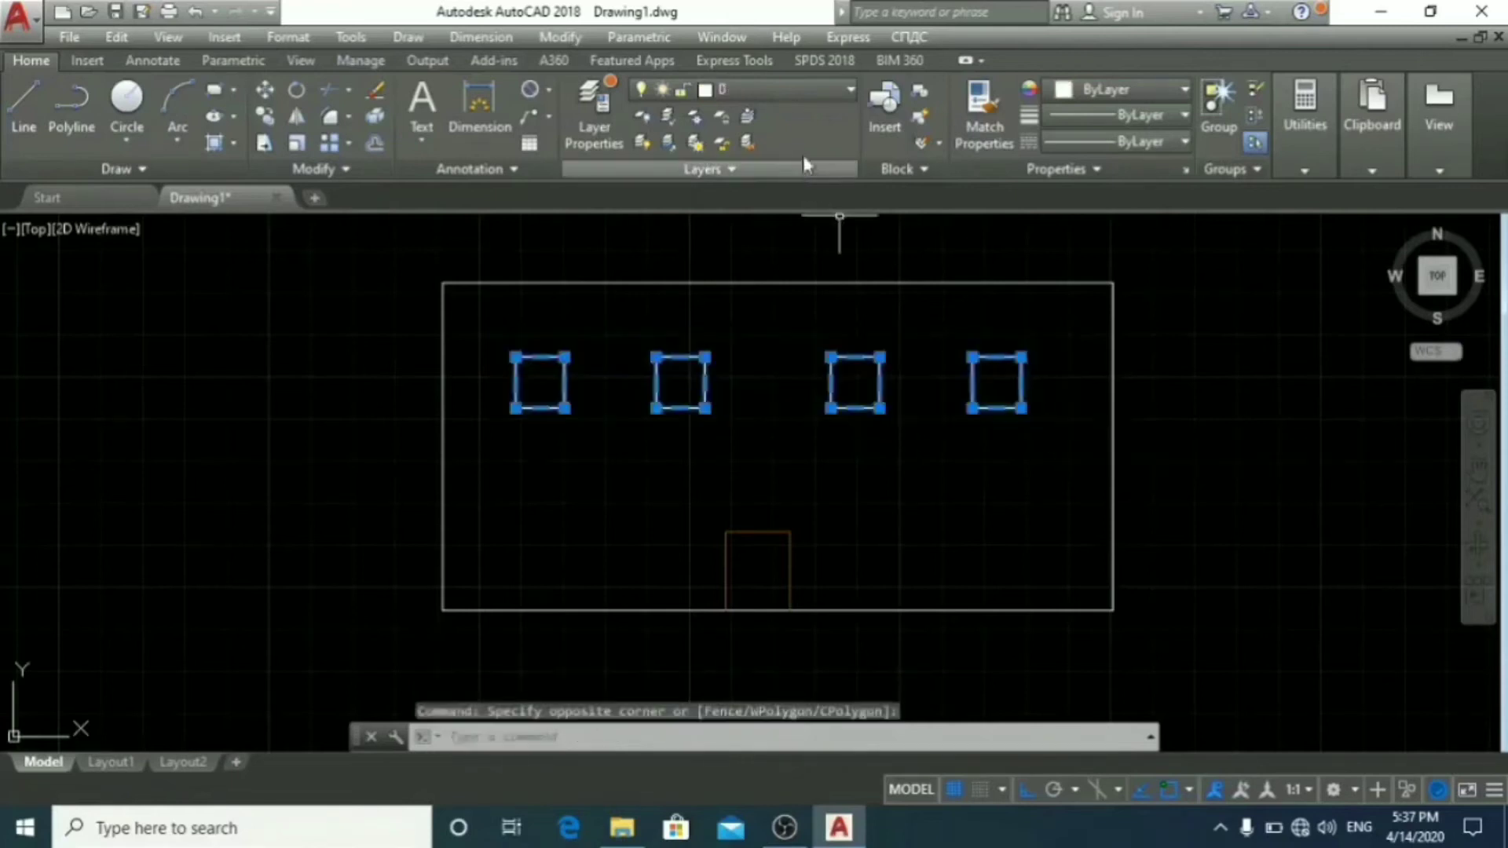
left_click(784, 88)
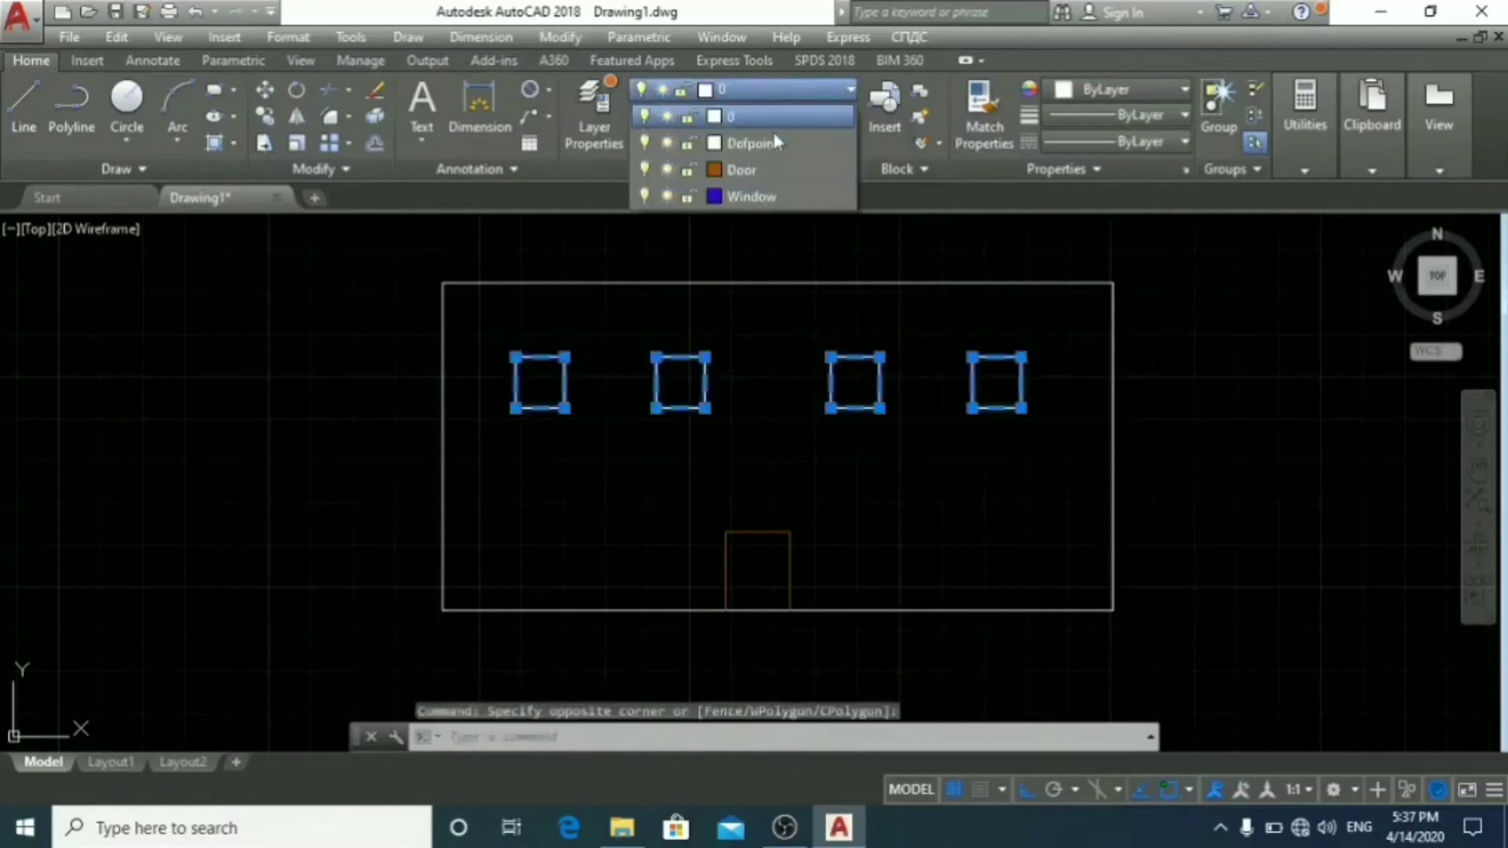
left_click(758, 198)
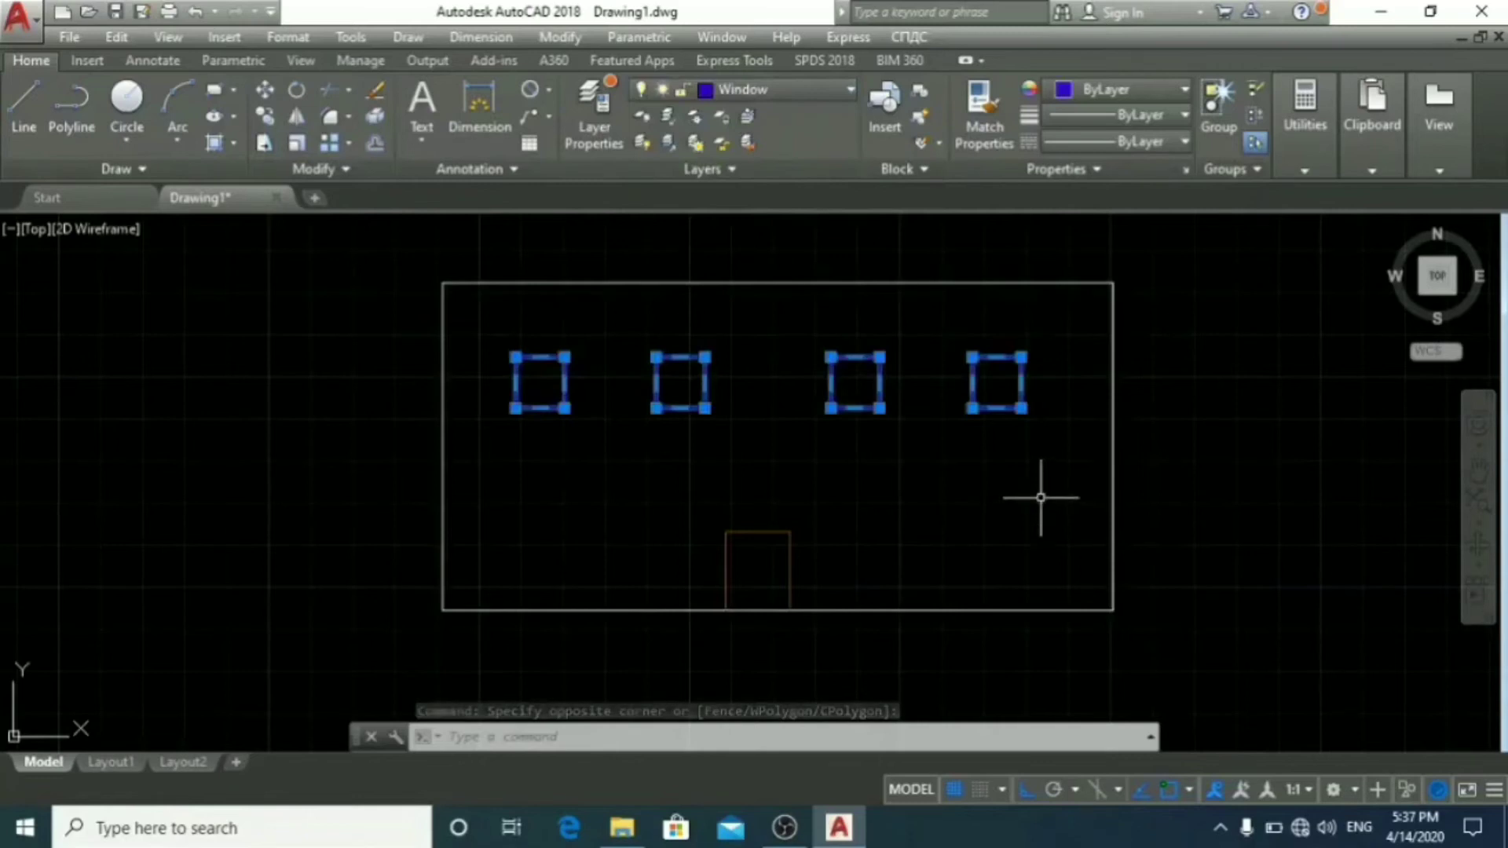
key("Escape")
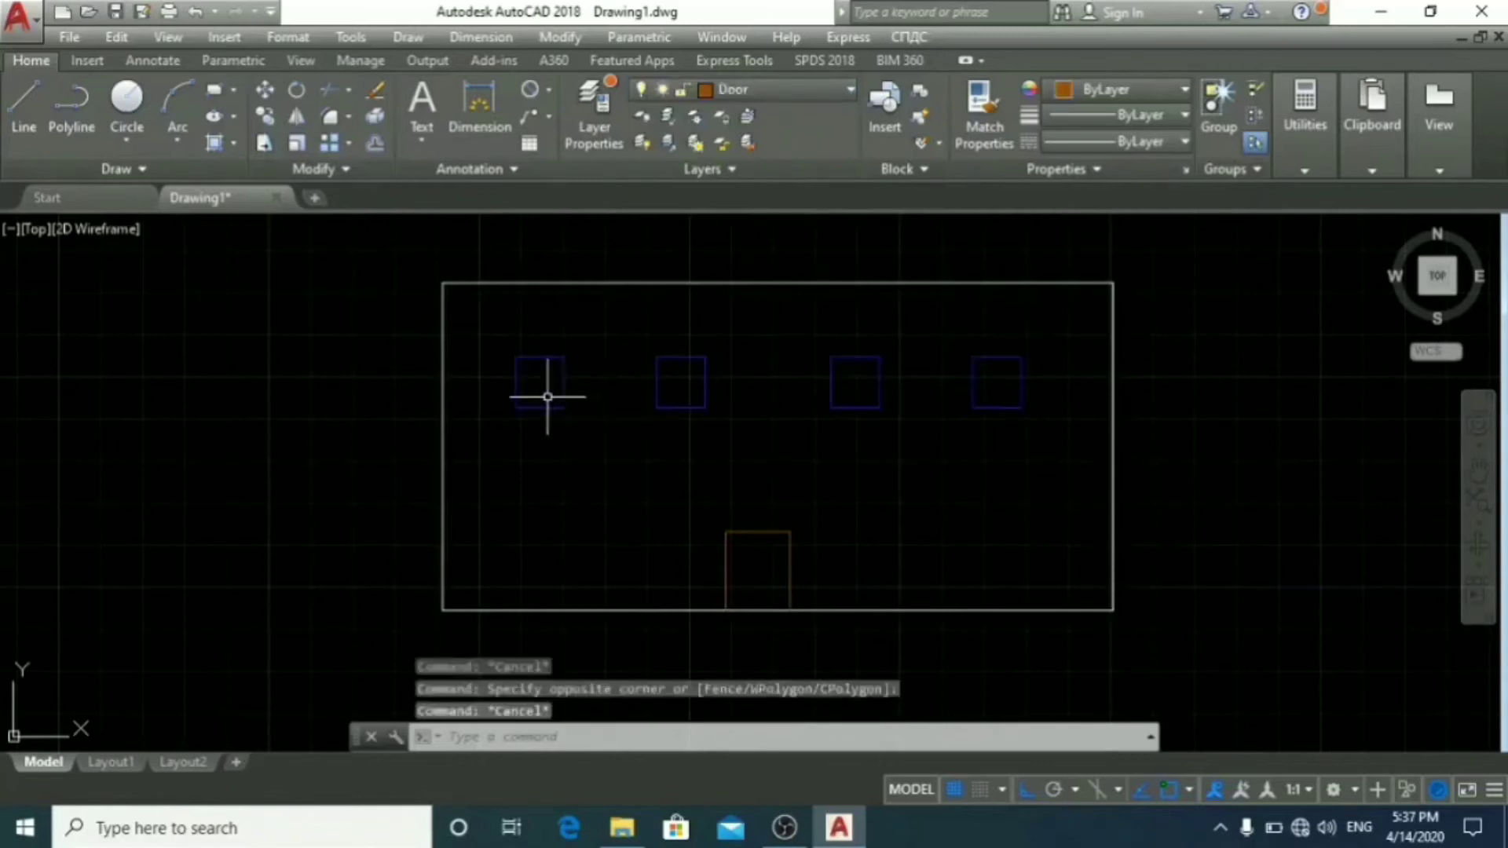
left_click(778, 90)
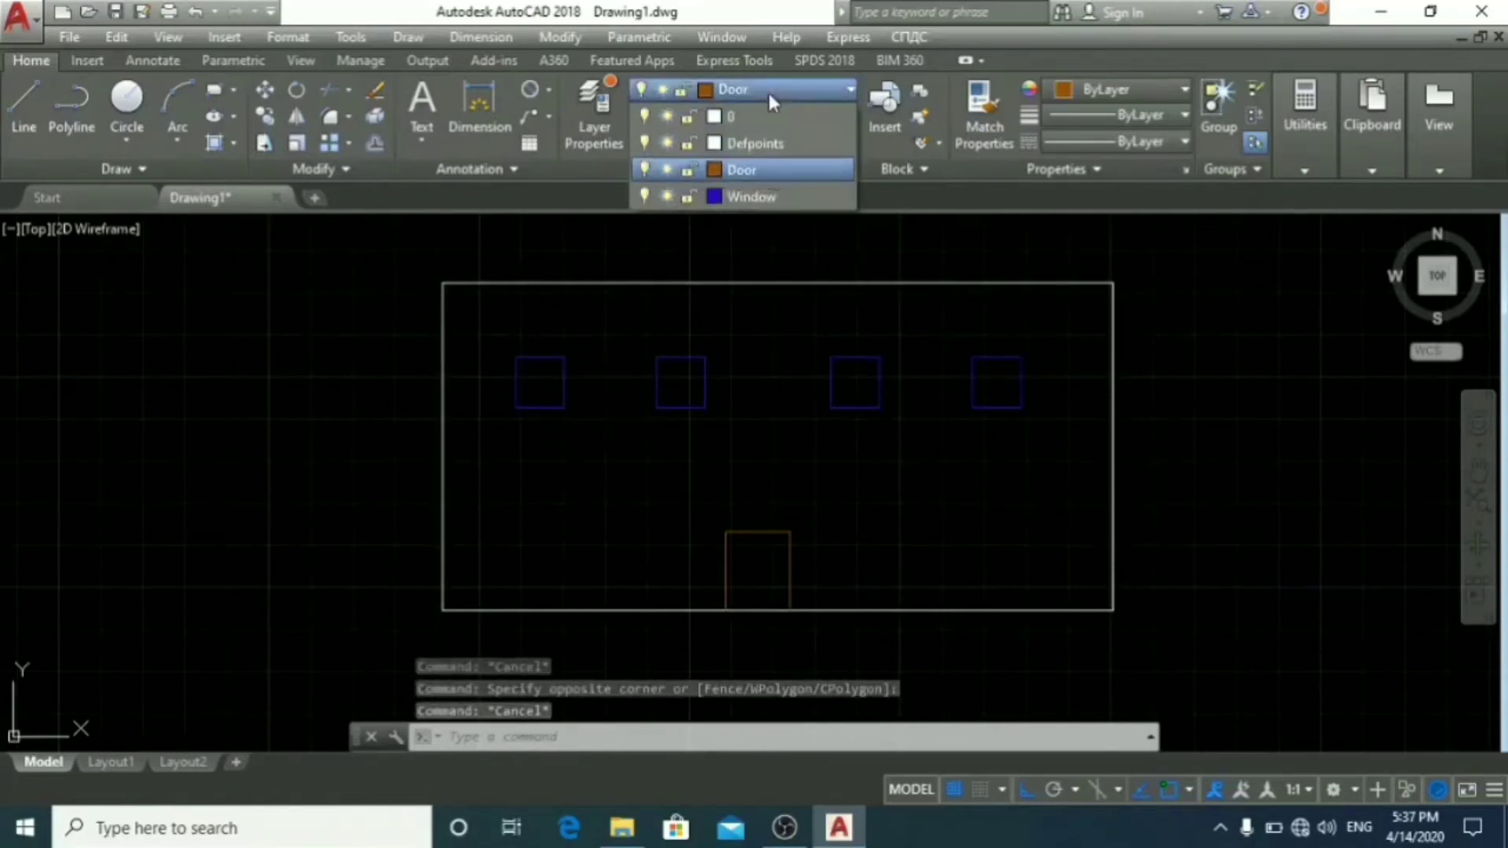
left_click(1002, 477)
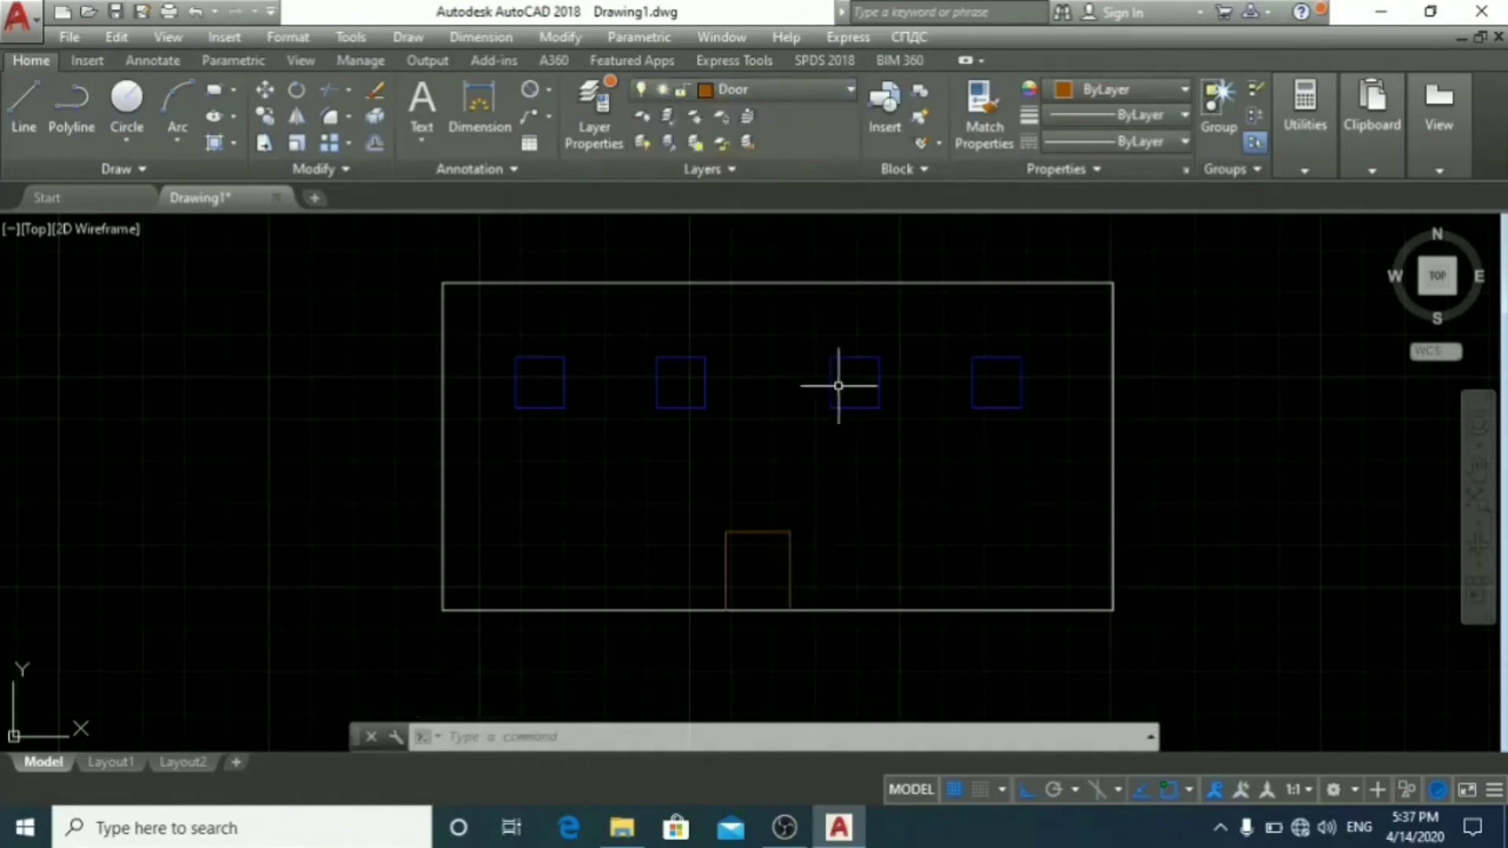
left_click(820, 89)
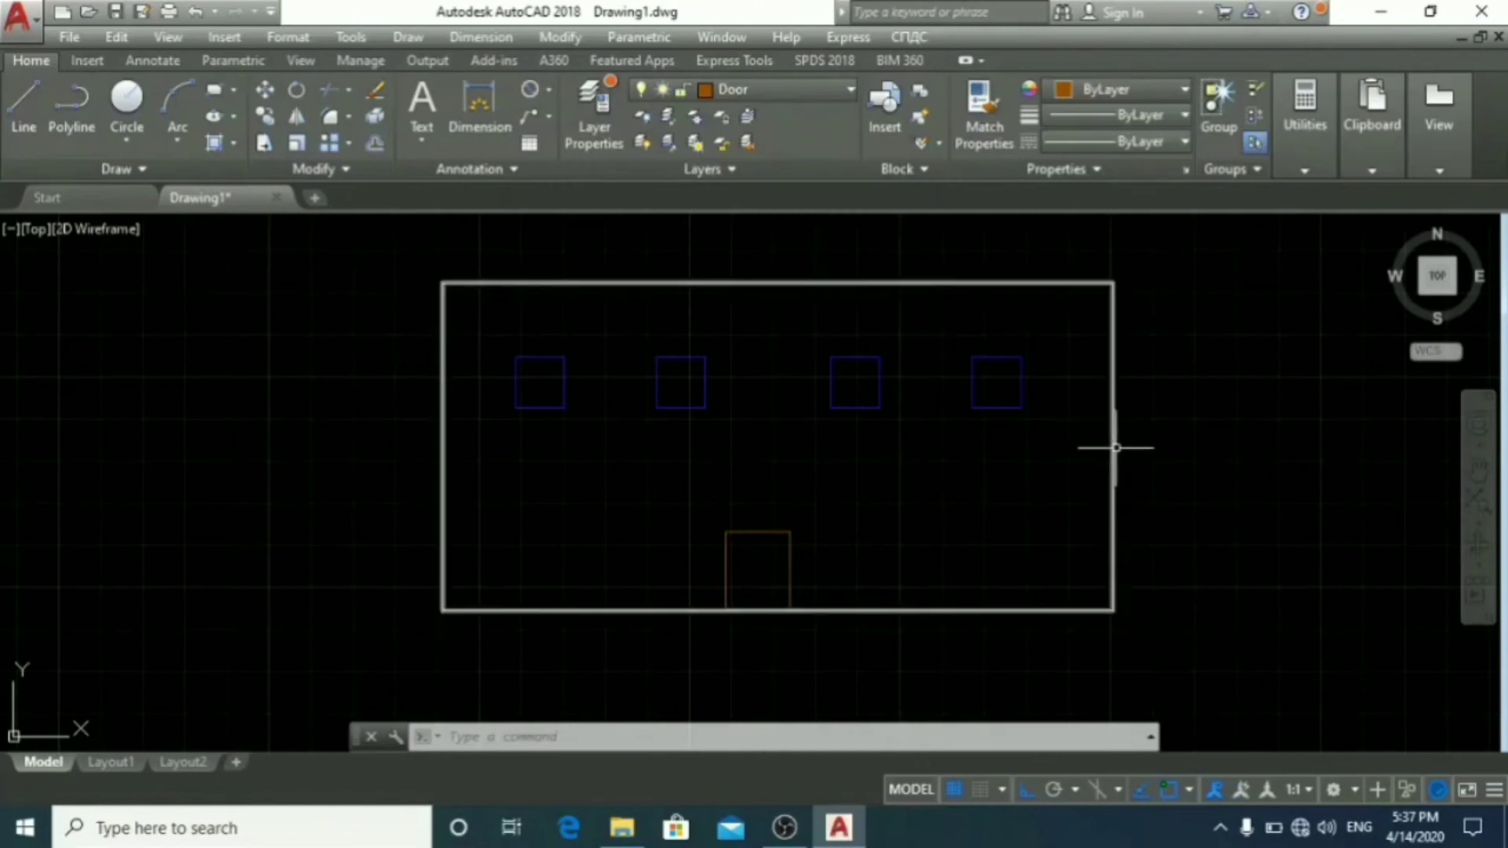
key("Escape")
key("ctrl+q")
key("Escape")
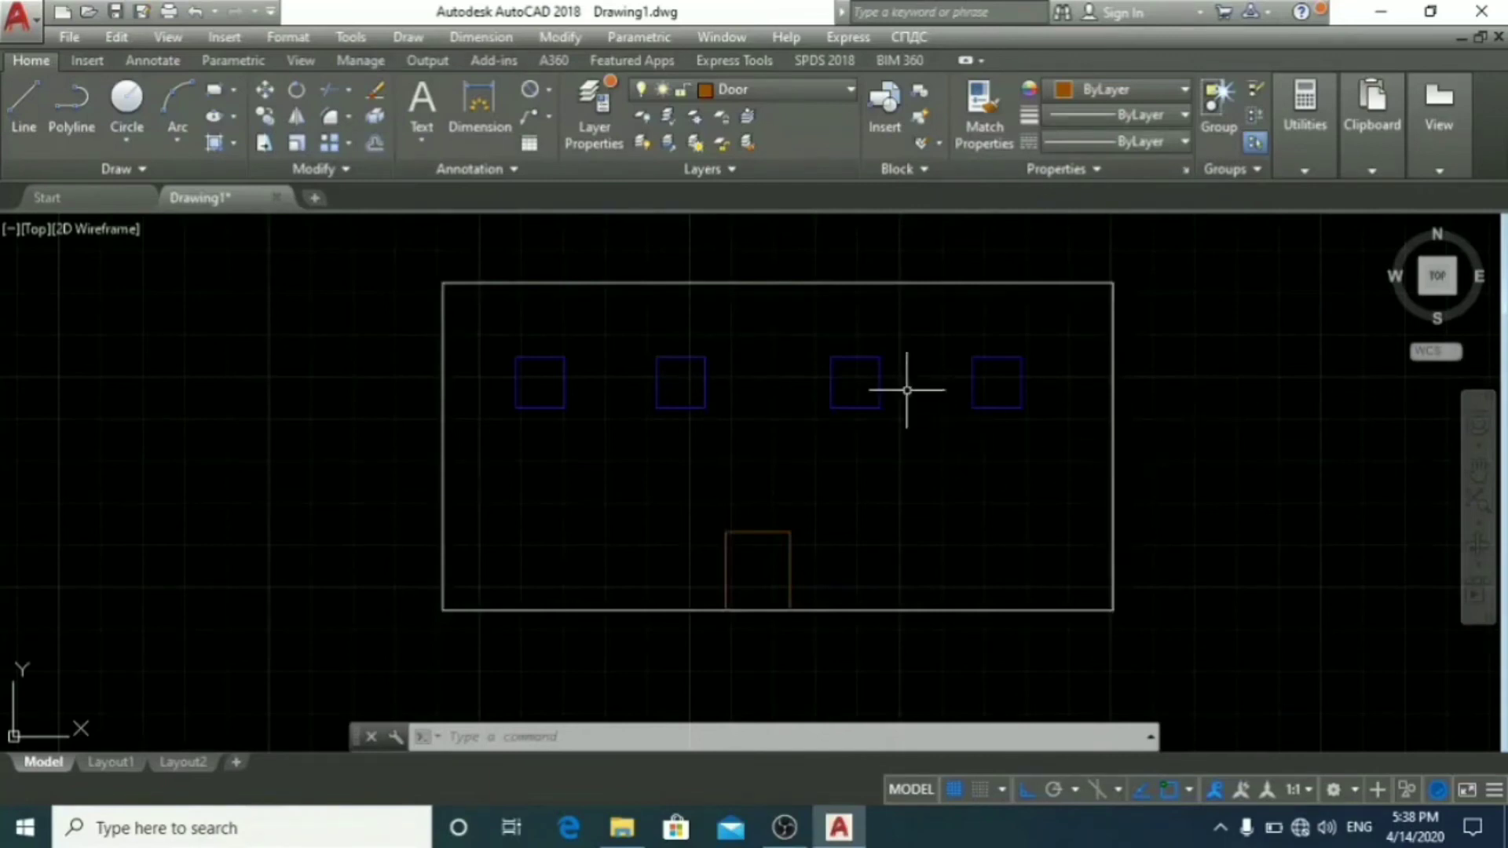
Step: Hide the windows with the Window layer's lightbulb, then show them again
left_click(802, 101)
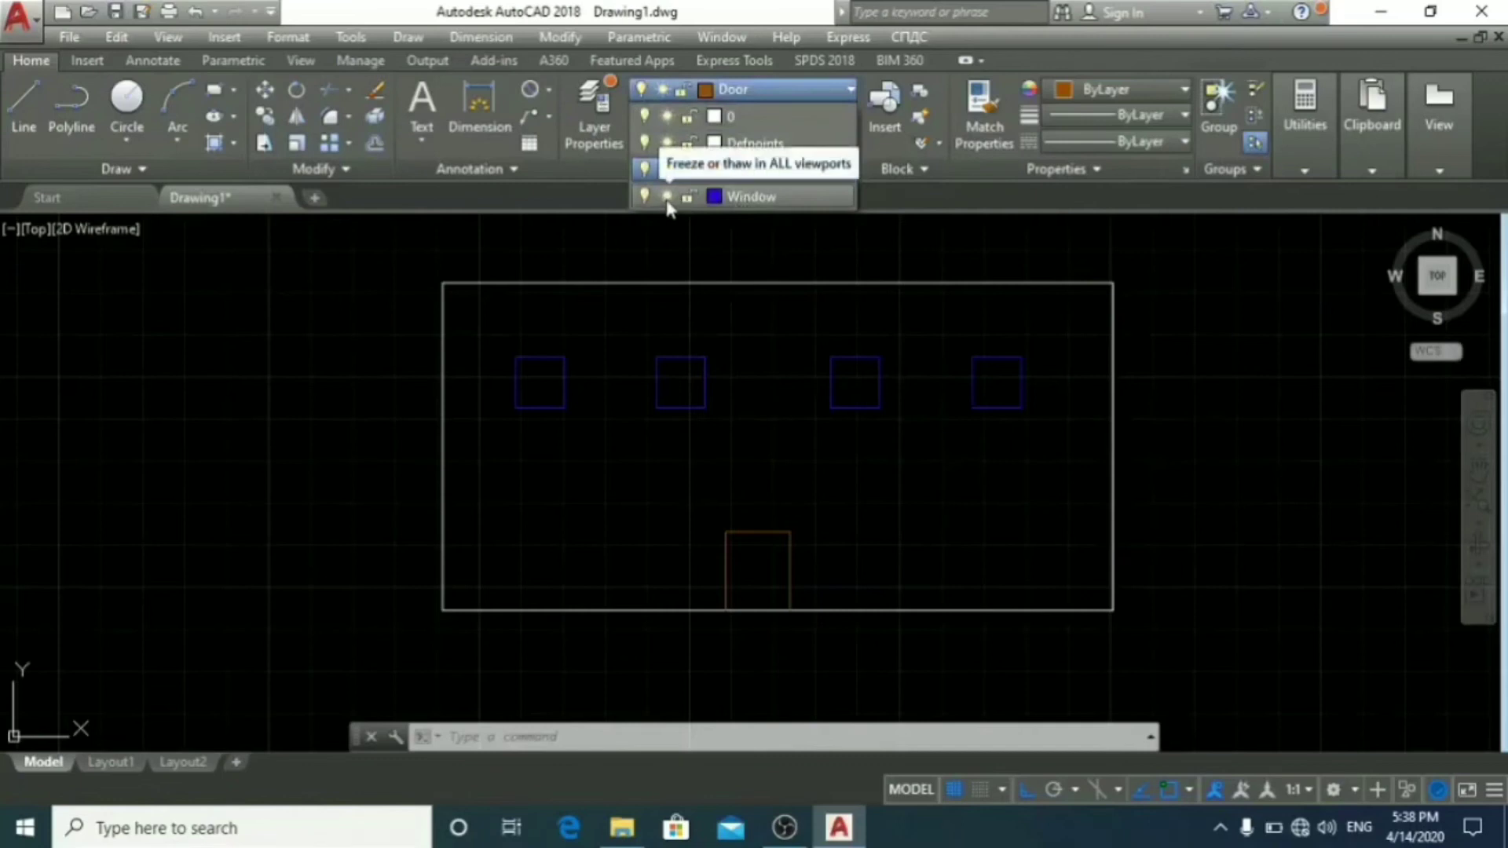
left_click(643, 196)
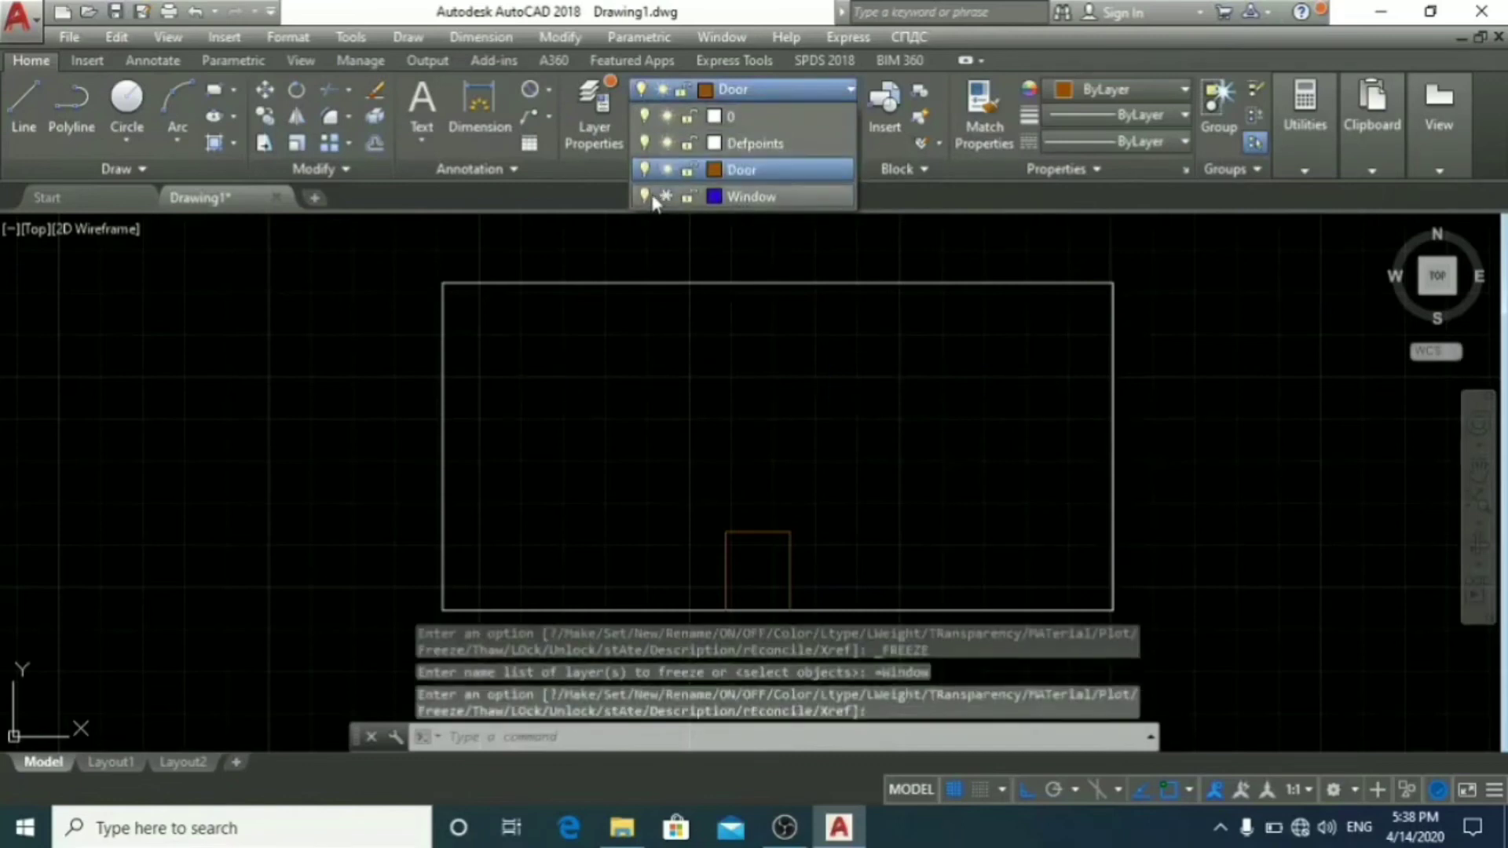
left_click(1117, 396)
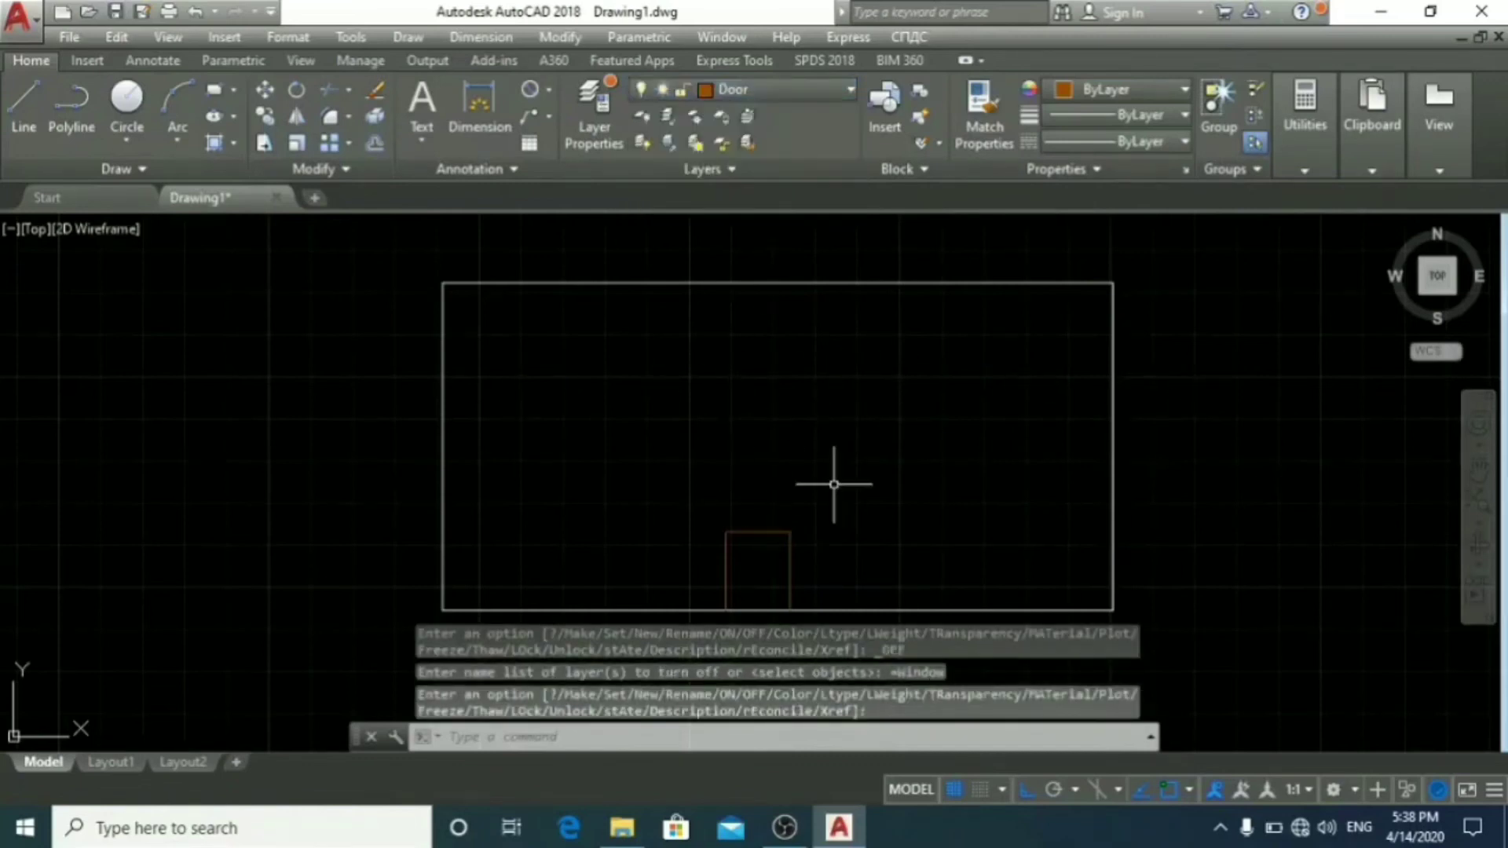
left_click(789, 95)
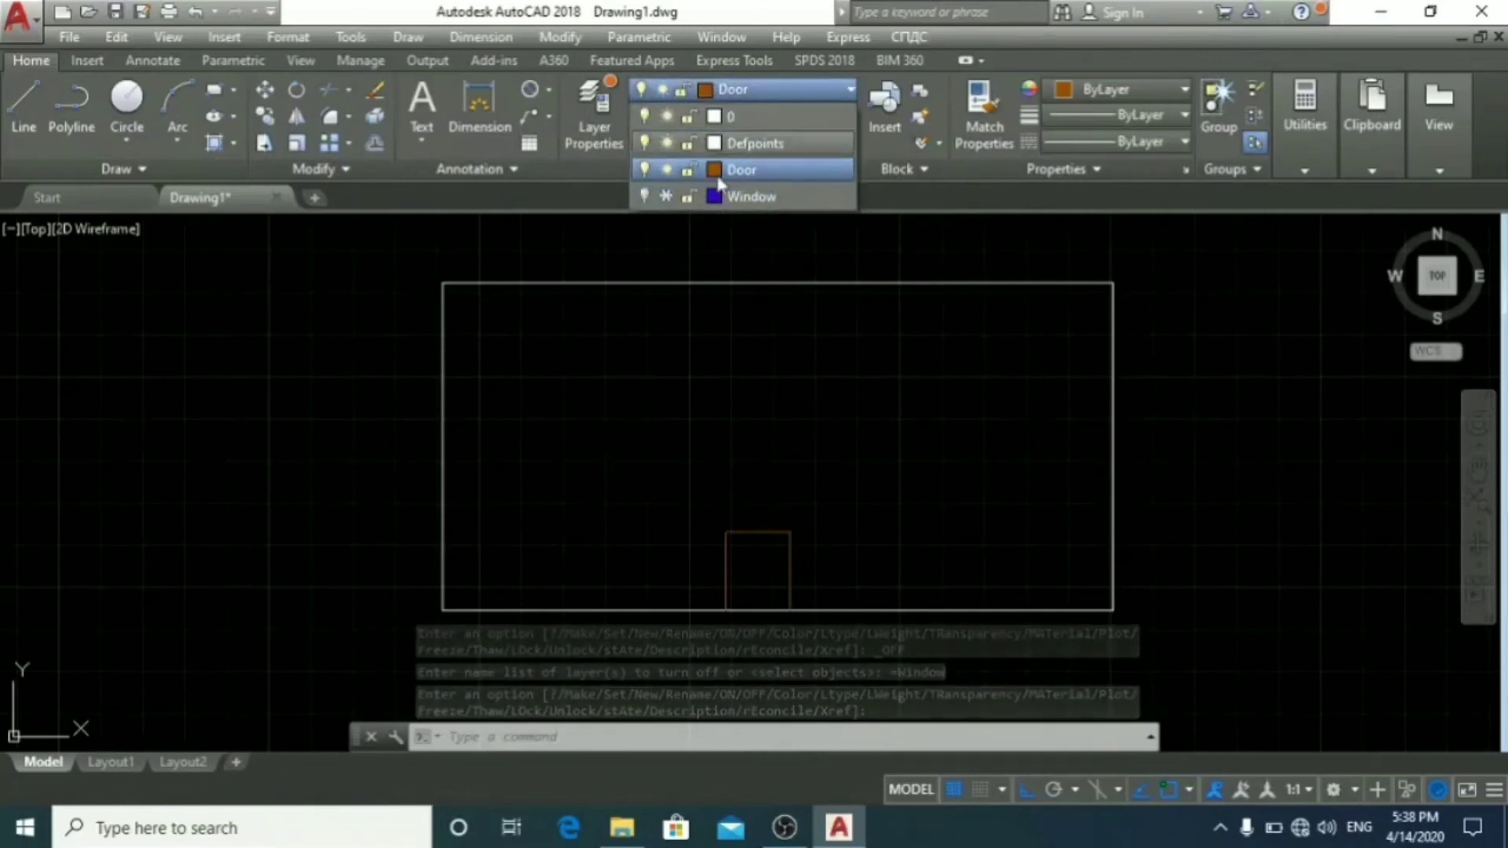
left_click(645, 195)
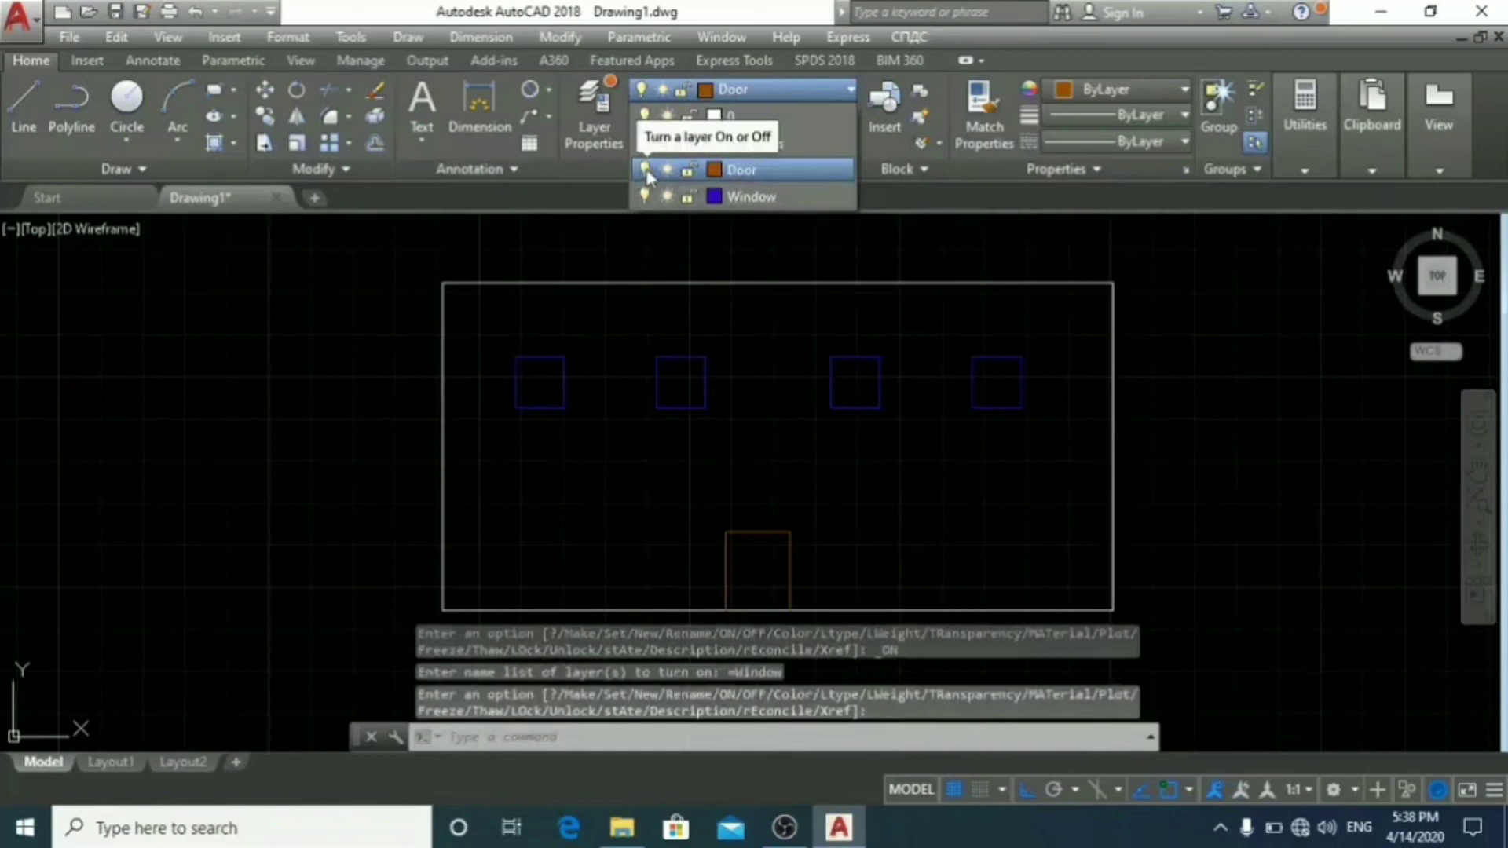
Step: Turn the current Door layer off after confirming the prompt, then back on
left_click(647, 173)
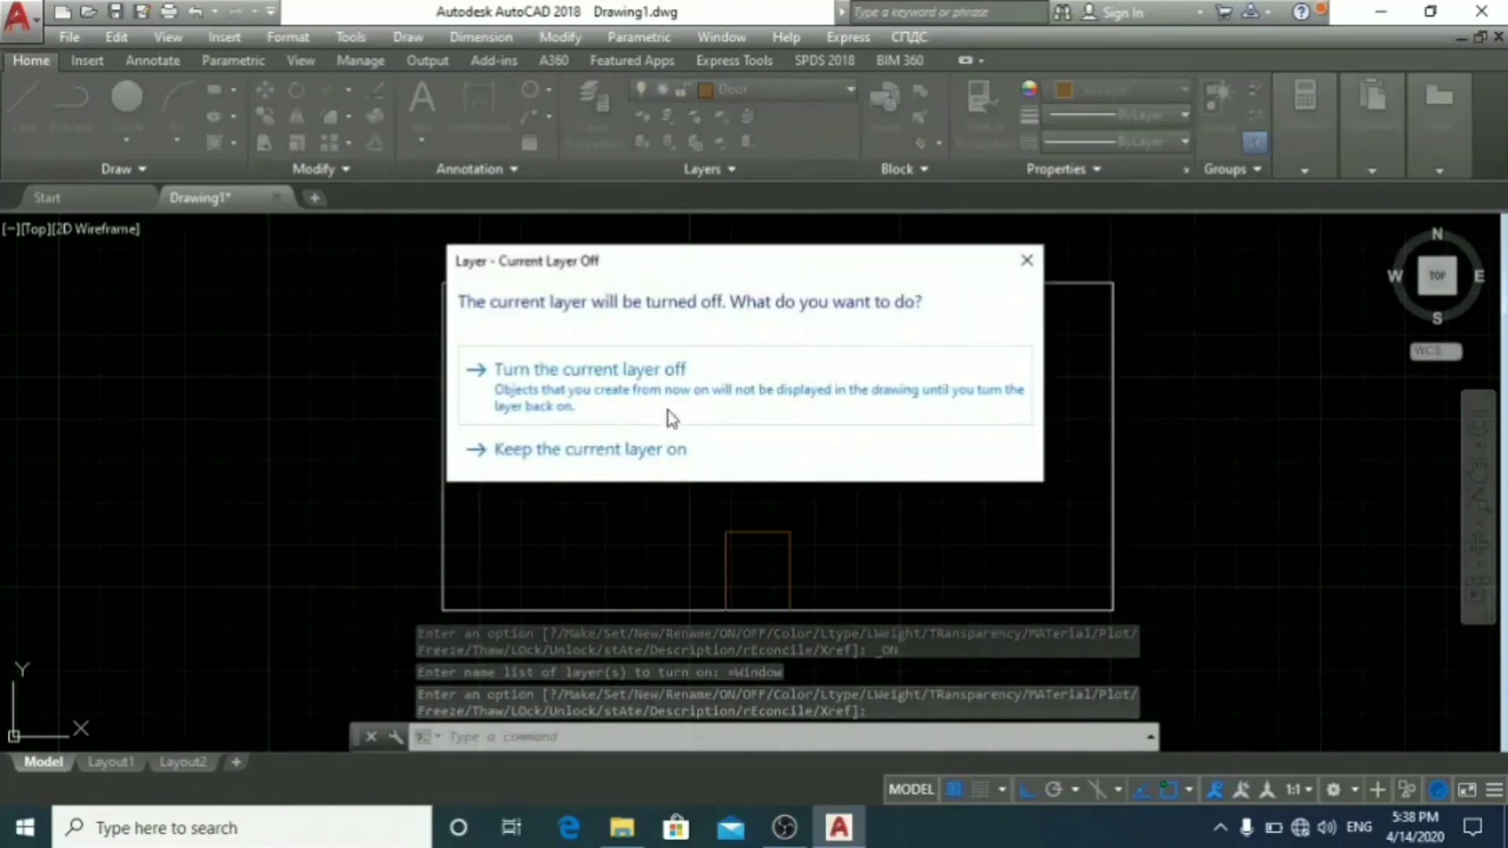
left_click(661, 398)
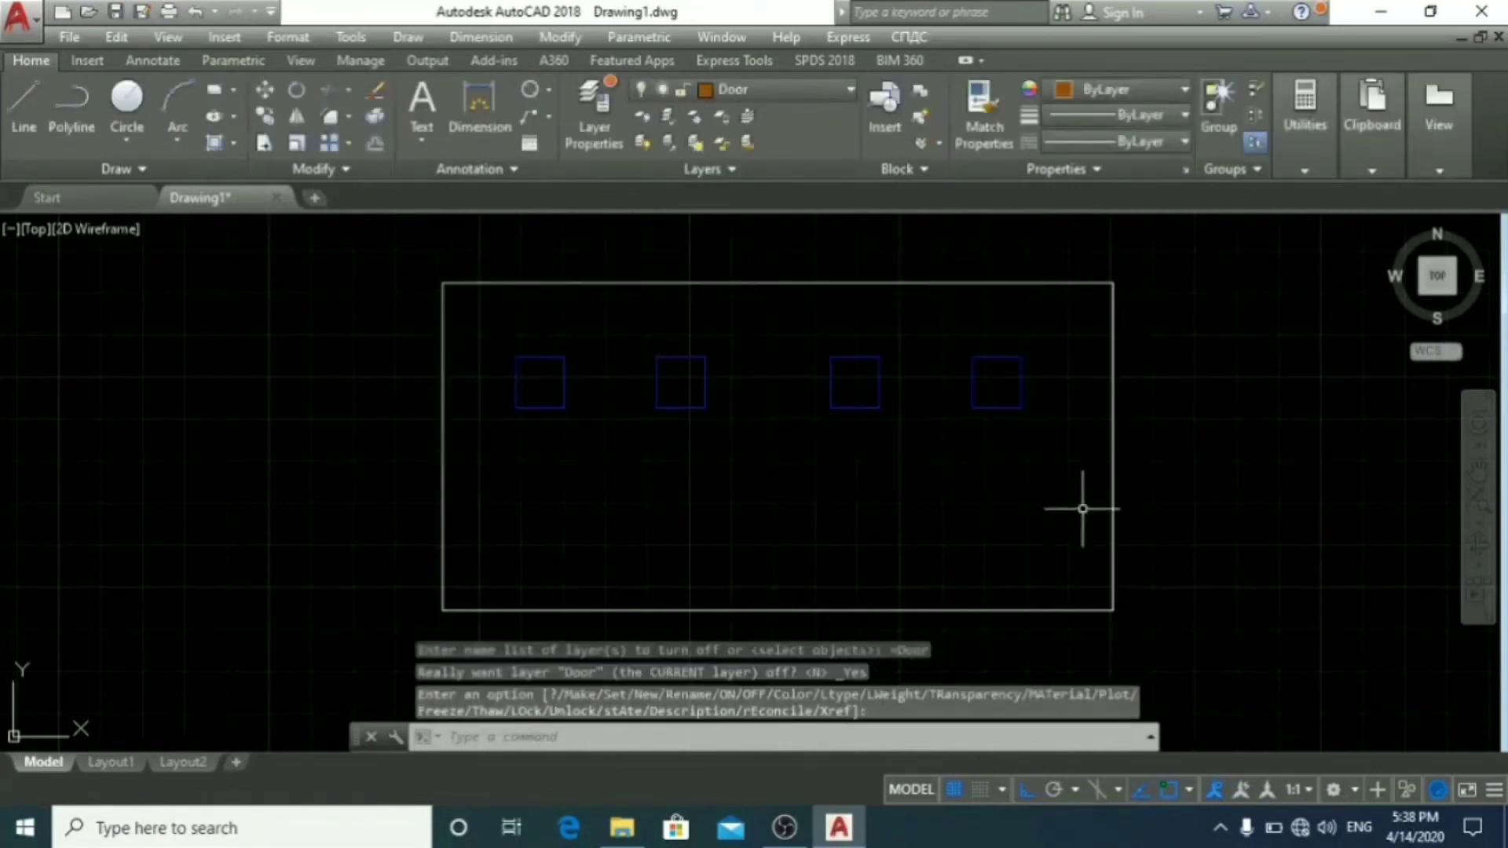
left_click(804, 88)
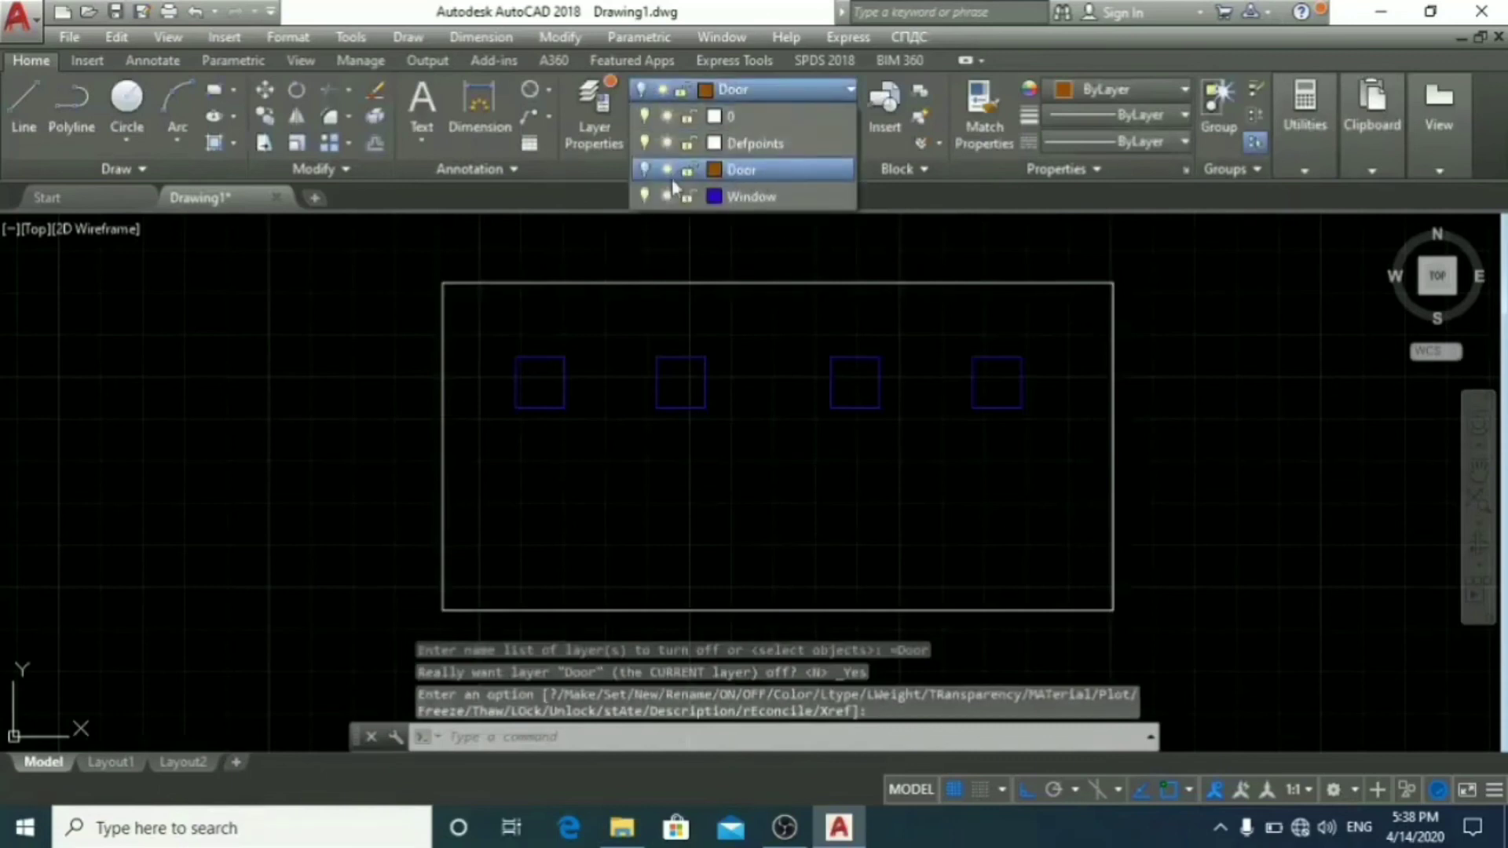
left_click(645, 170)
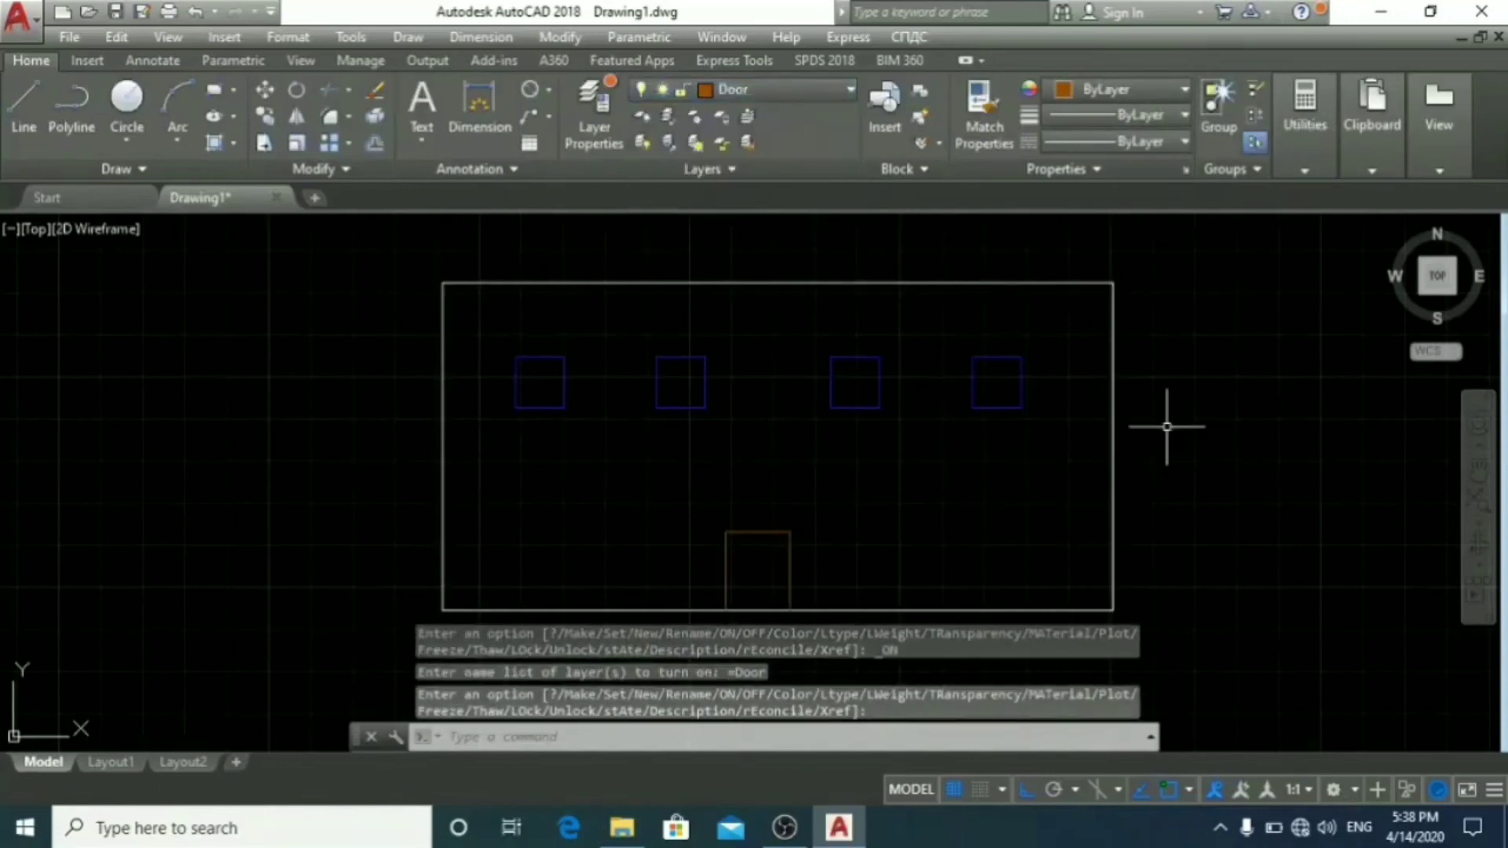
key("Escape")
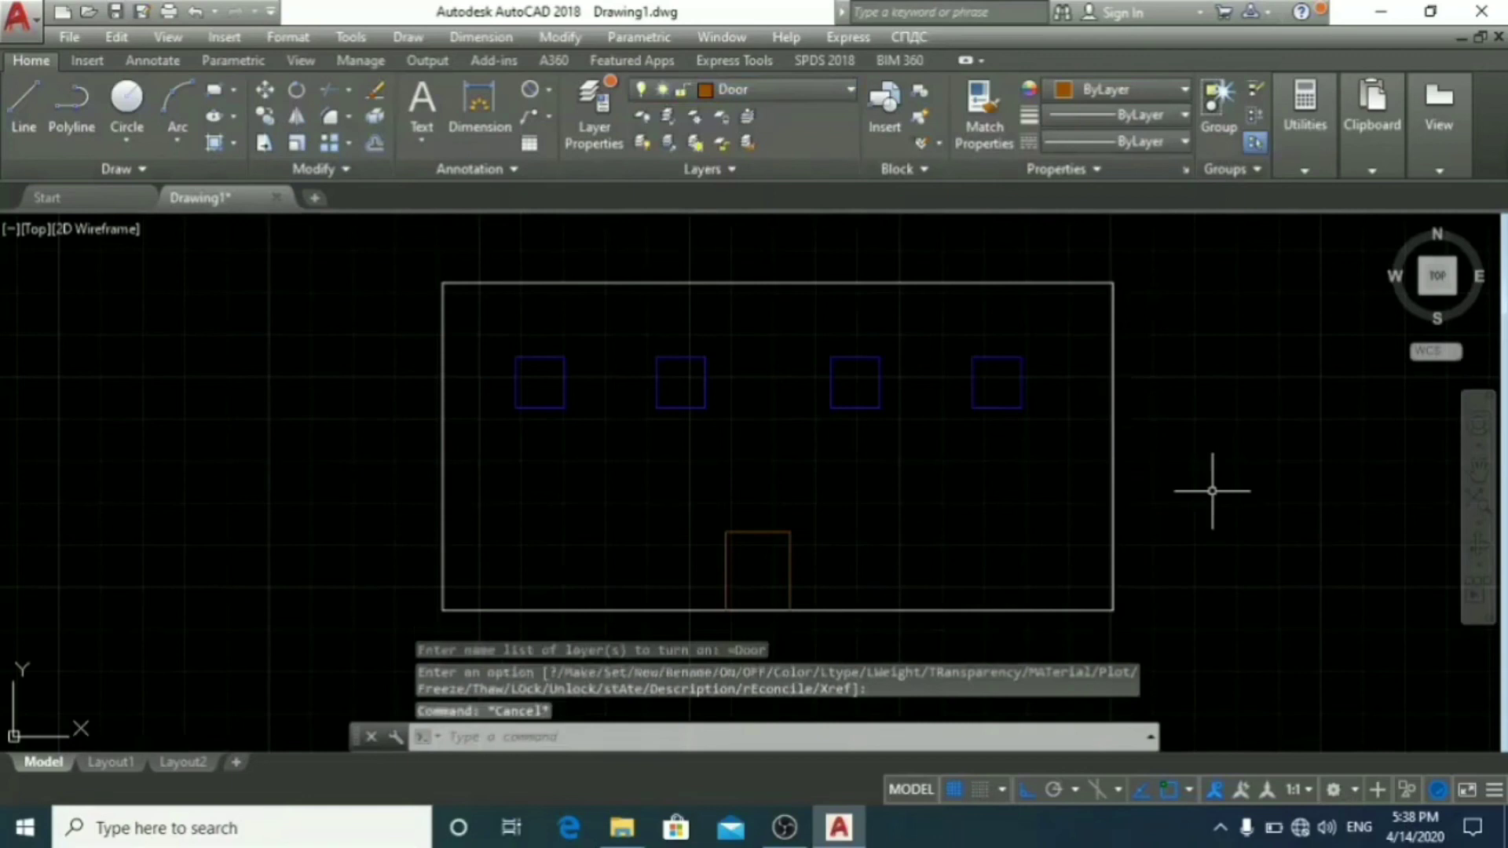
key("ctrl+q")
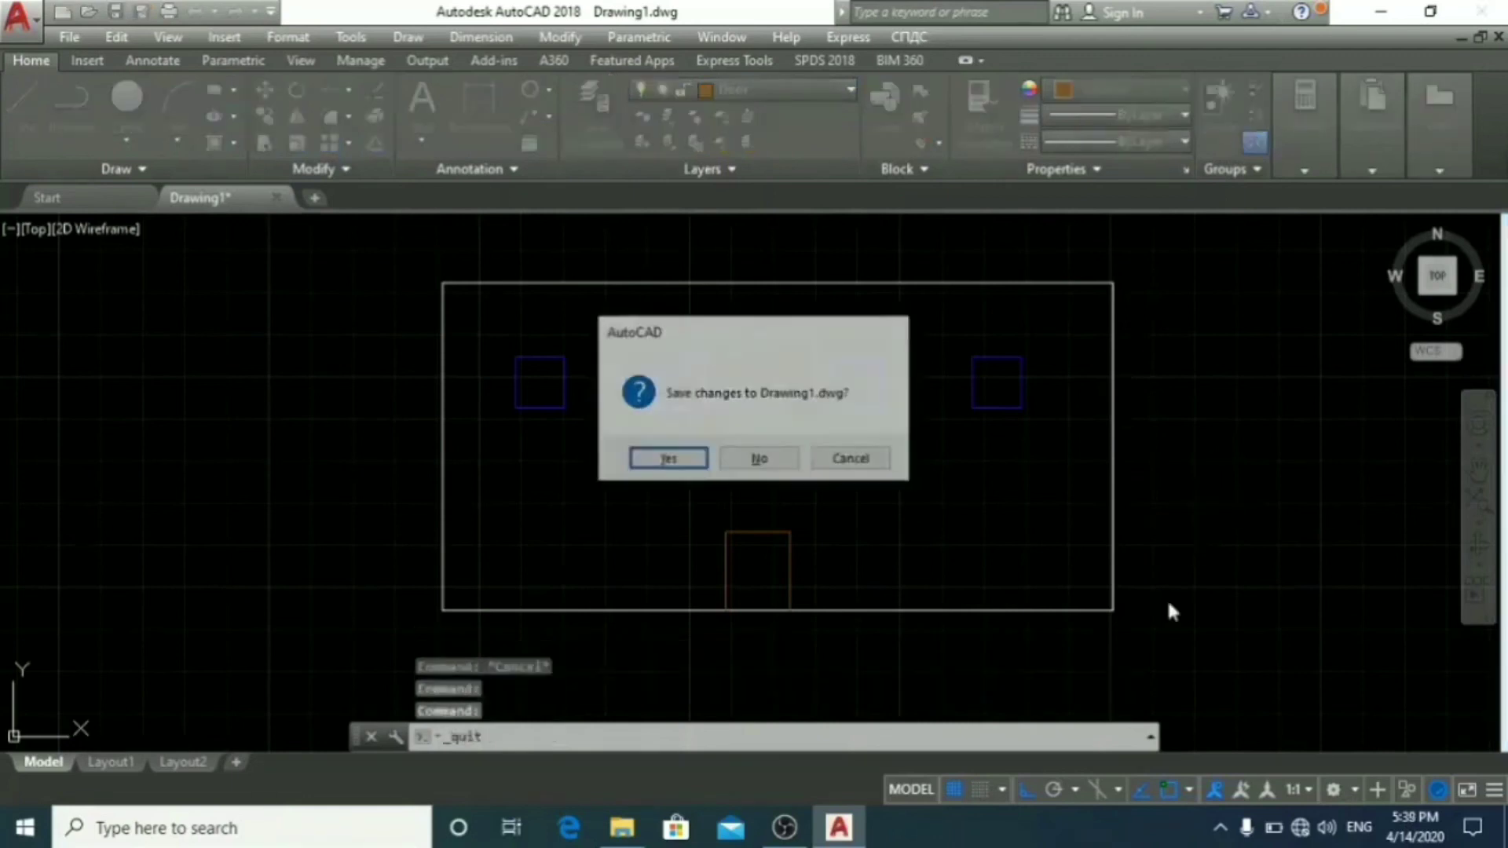
key("Escape")
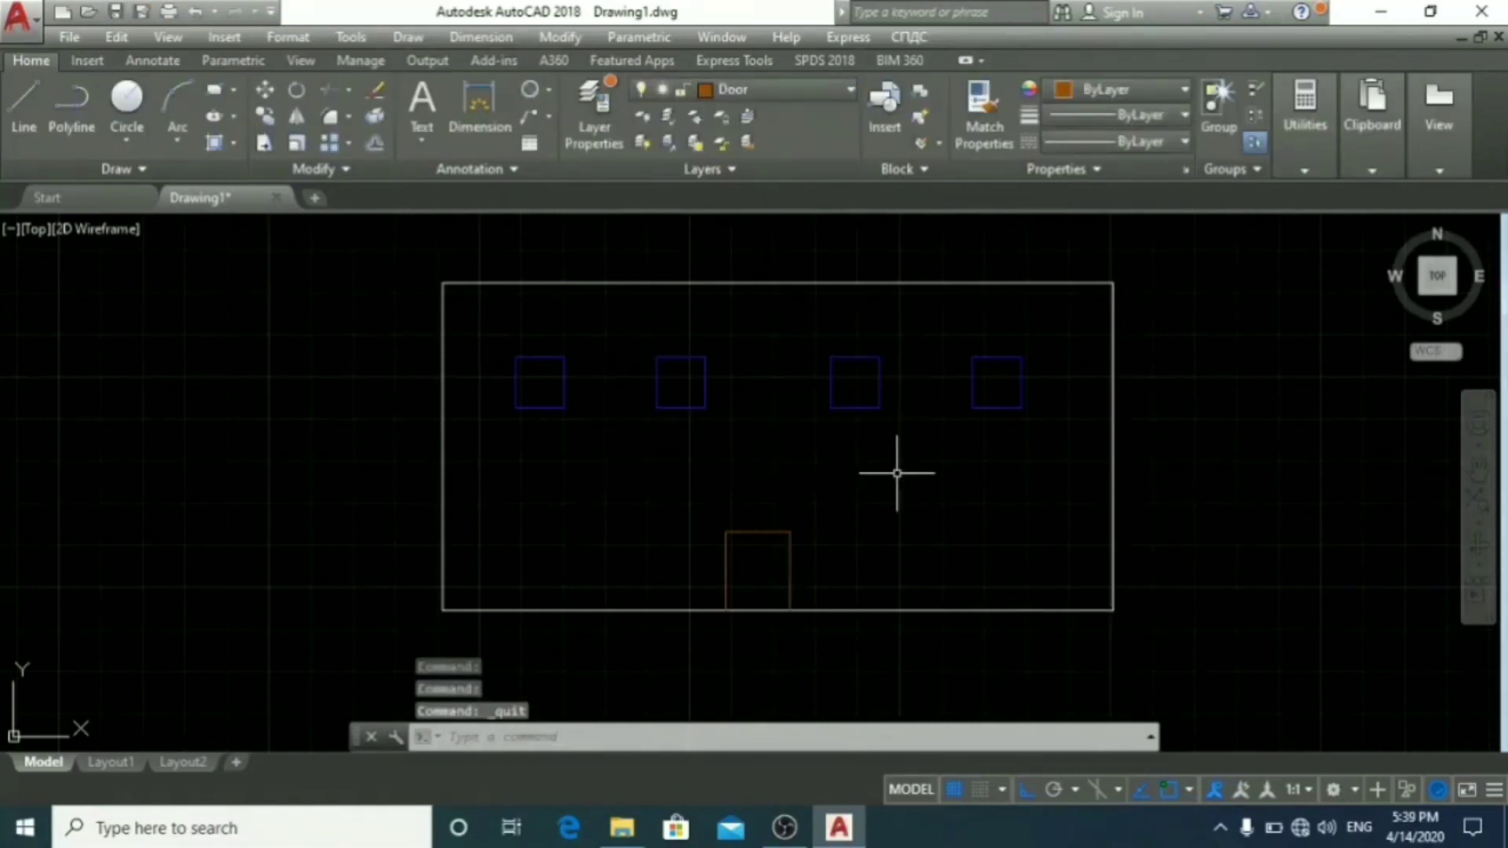
middle_click_drag(895, 473, 900, 485)
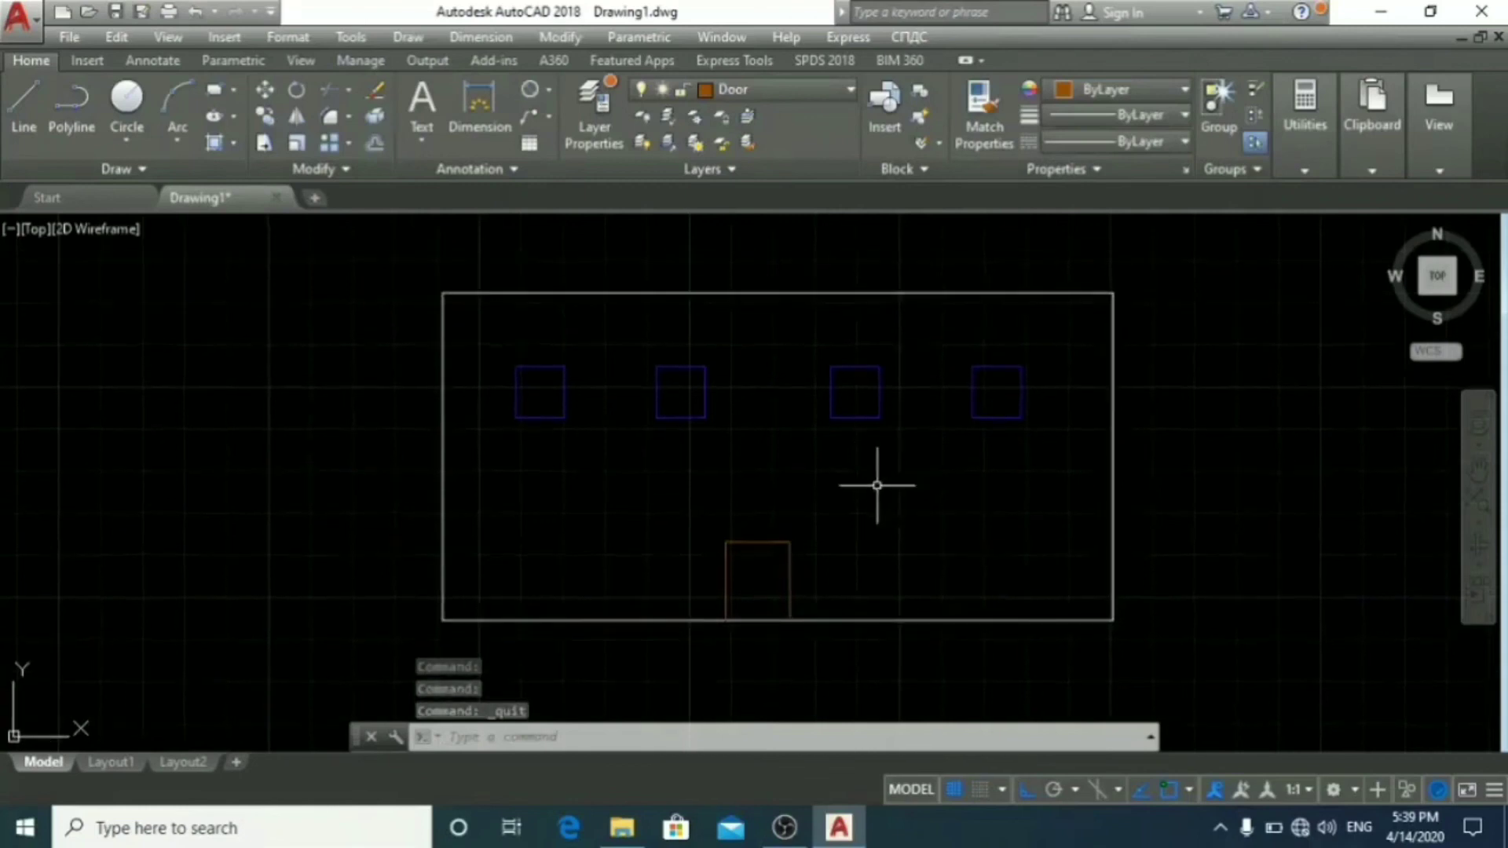